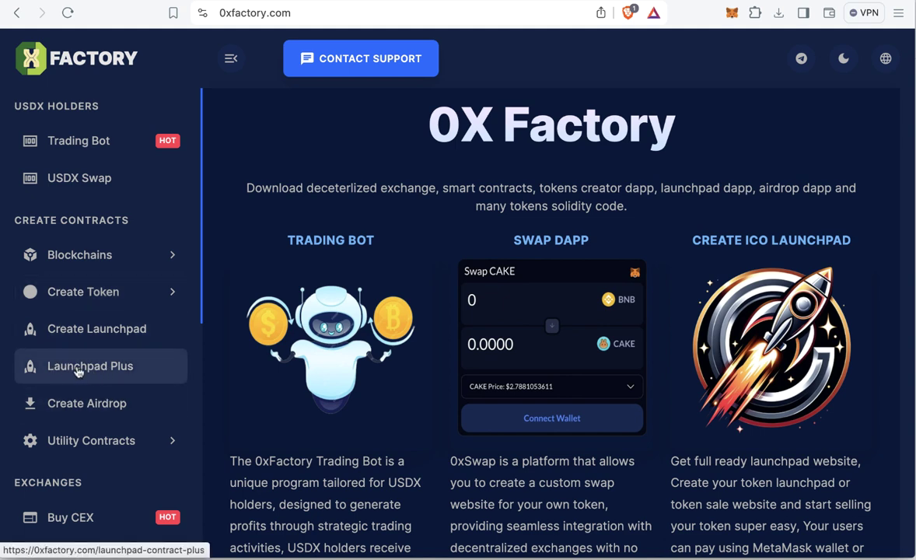
# Open the Launchpad Plus contract page and review its description of fees, demo link and supported payments
pyautogui.click(79, 371)
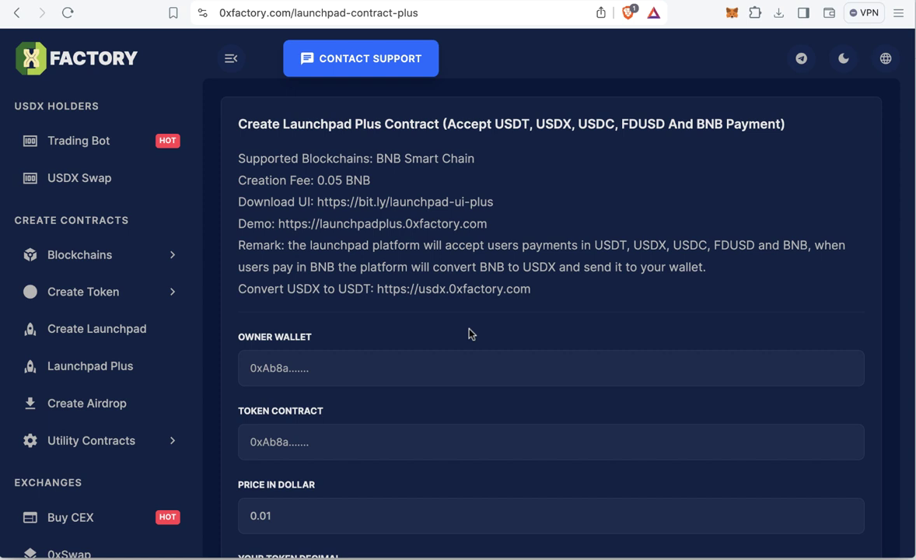
pyautogui.moveTo(240, 228); pyautogui.dragTo(261, 223)
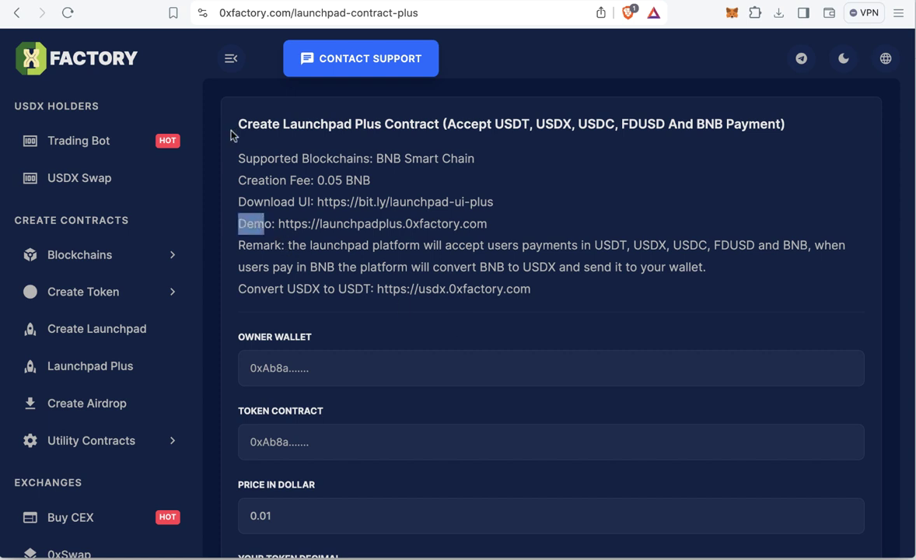
pyautogui.moveTo(230, 135); pyautogui.dragTo(610, 298)
pyautogui.click(583, 318)
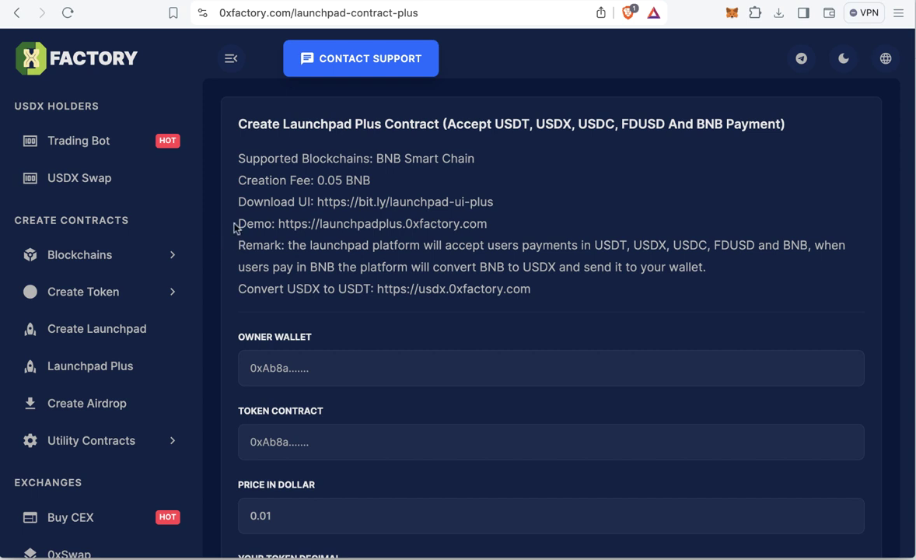
# Open the Launchpad Plus demo site and look over its ZXF presale page
pyautogui.moveTo(235, 227); pyautogui.dragTo(272, 222)
pyautogui.click(348, 226)
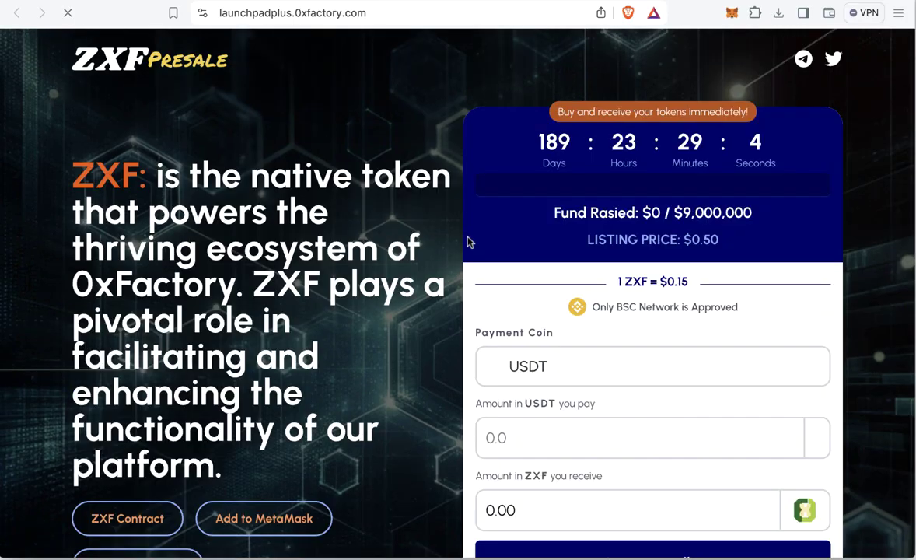
pyautogui.scroll(-4, 365, 227)
pyautogui.scroll(4, 365, 228)
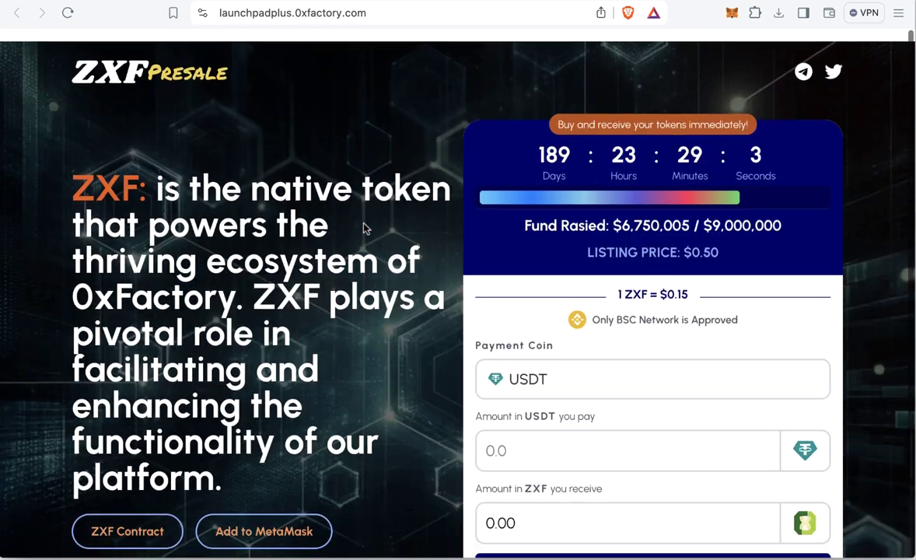
pyautogui.scroll(-1, 365, 227)
pyautogui.scroll(-2, 365, 228)
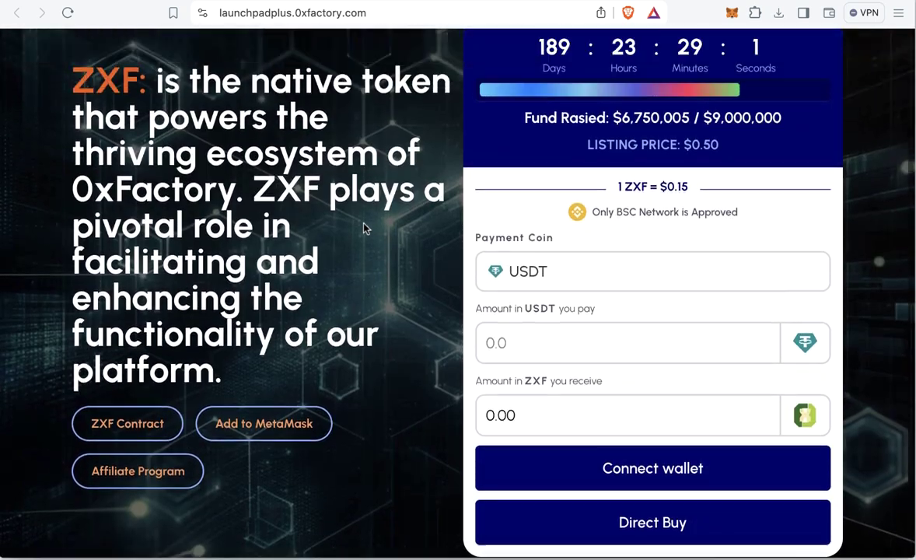
pyautogui.scroll(3, 366, 228)
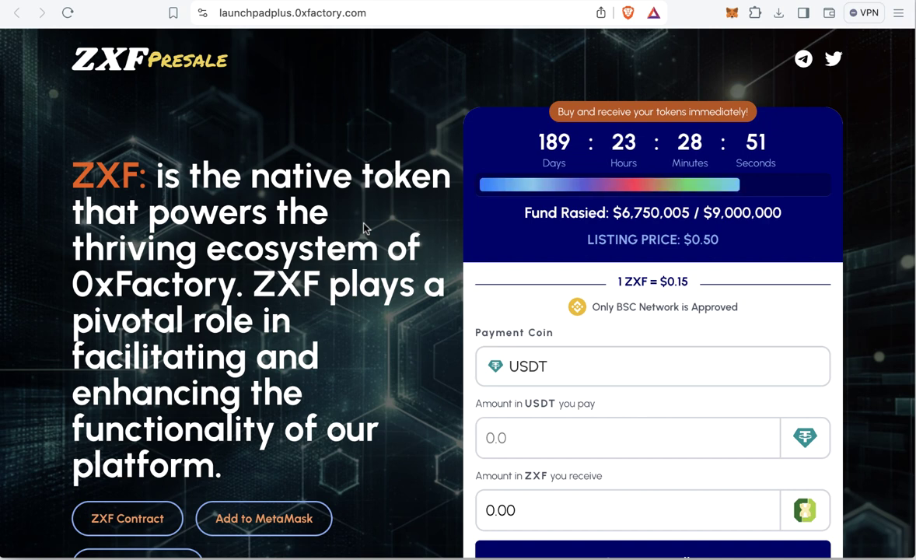
pyautogui.scroll(-2, 364, 228)
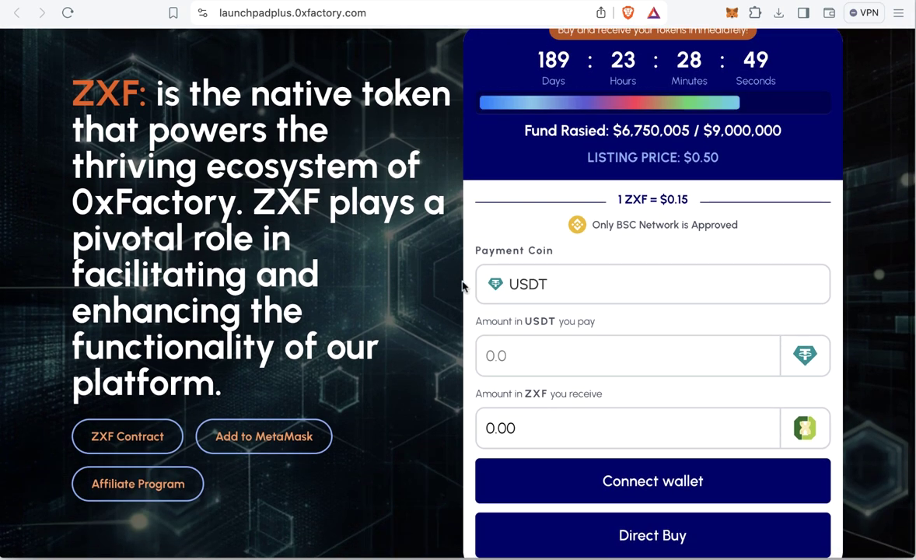
# View the available payment coins and the ZXF token price, keeping USDT as the payment coin
pyautogui.click(572, 282)
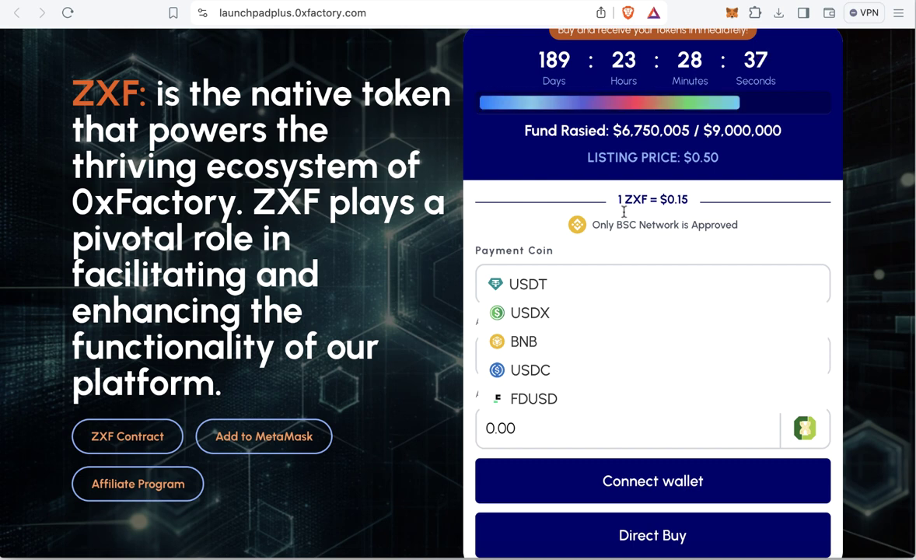
pyautogui.moveTo(565, 193); pyautogui.dragTo(707, 203)
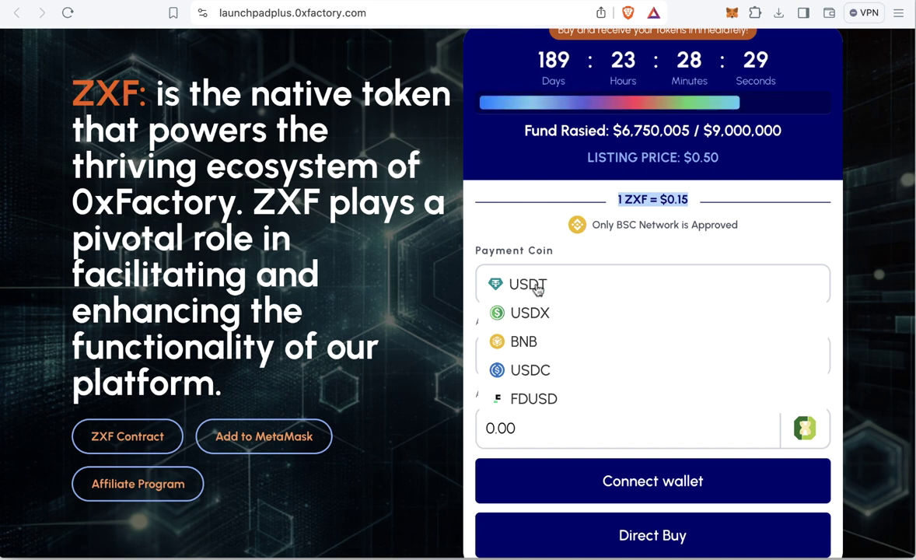
pyautogui.click(672, 210)
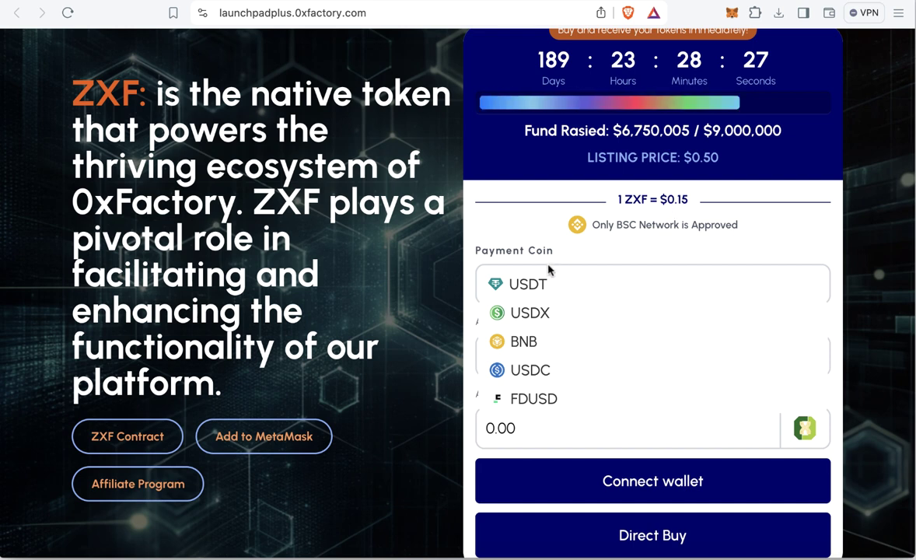
pyautogui.moveTo(688, 200); pyautogui.dragTo(660, 200)
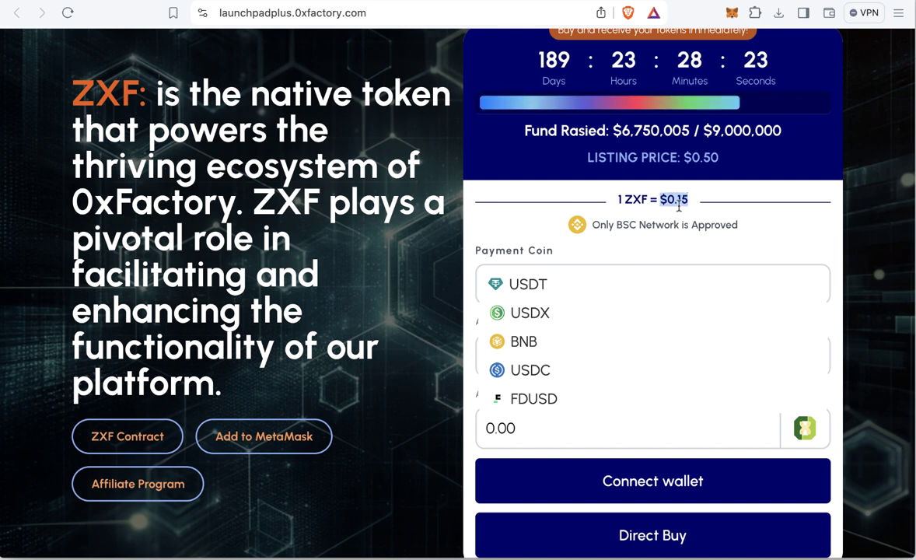
pyautogui.click(682, 216)
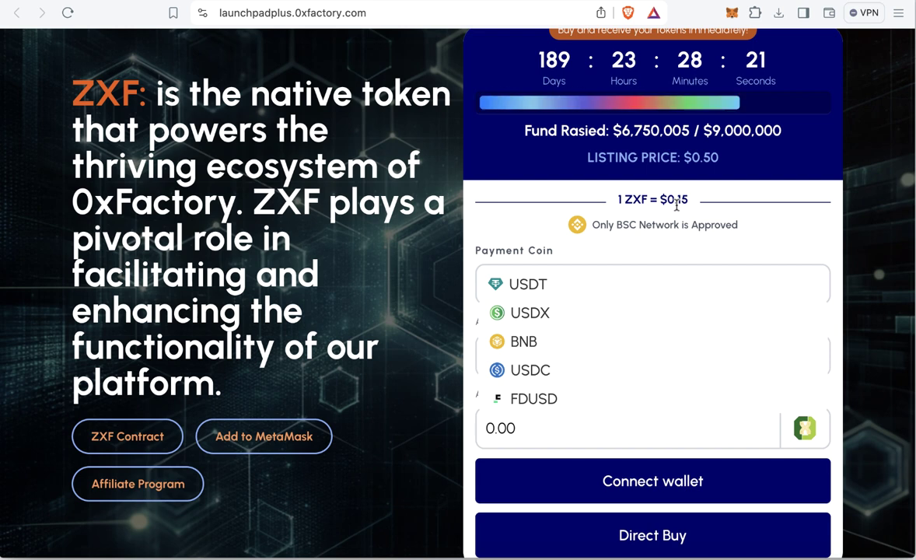
pyautogui.click(543, 285)
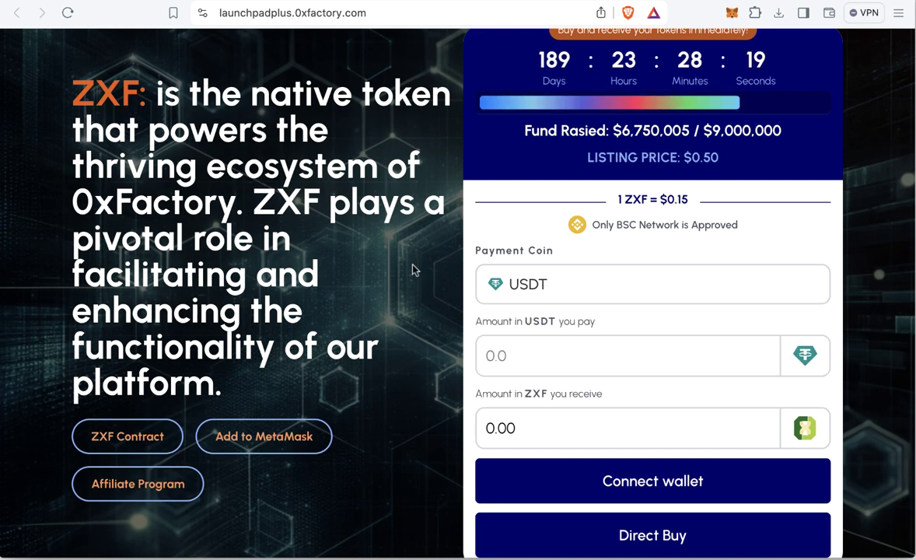
# Open the presale's Affiliate Program details, read the referral commission terms and close them
pyautogui.scroll(2, 387, 267)
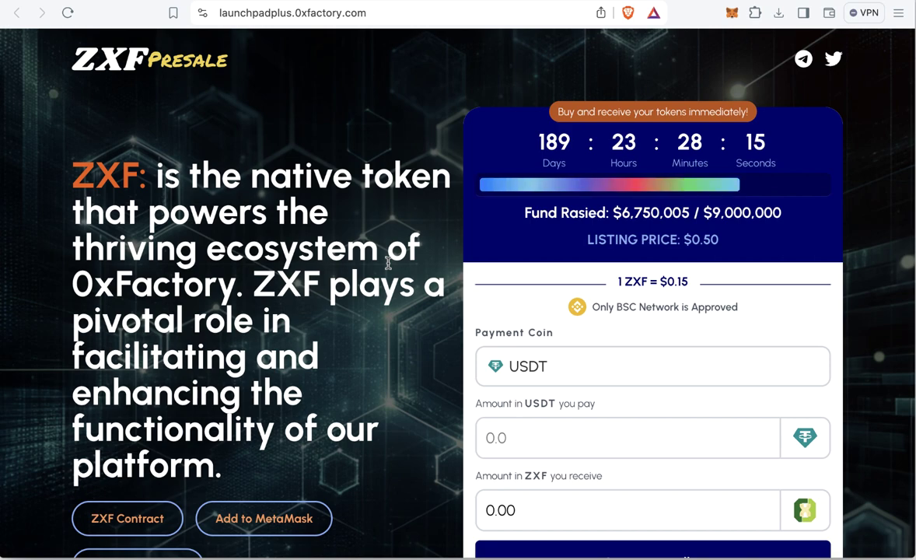
pyautogui.scroll(-4, 387, 263)
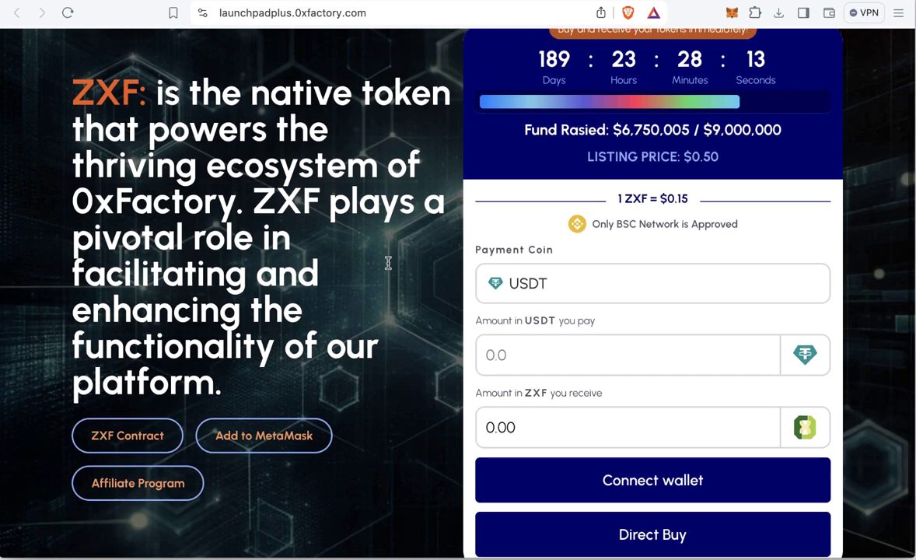
pyautogui.scroll(1, 356, 366)
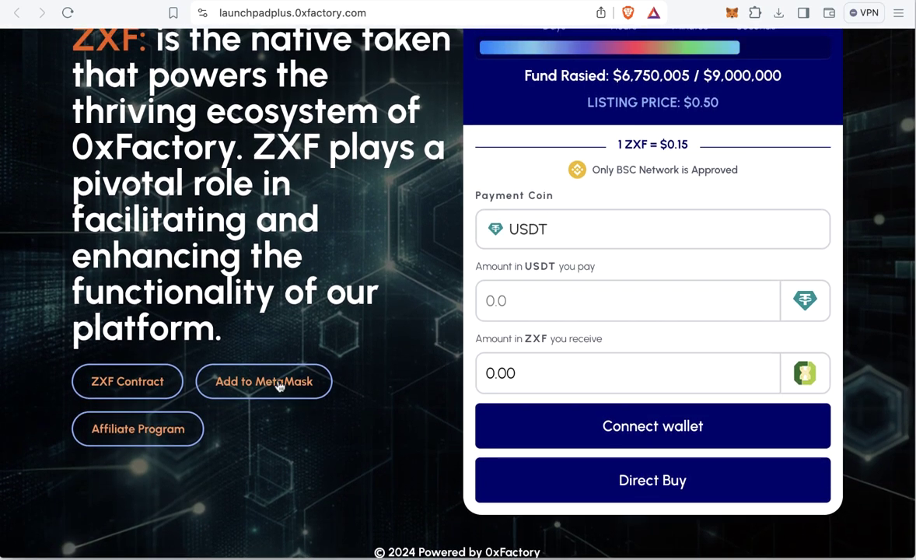
pyautogui.scroll(2, 265, 356)
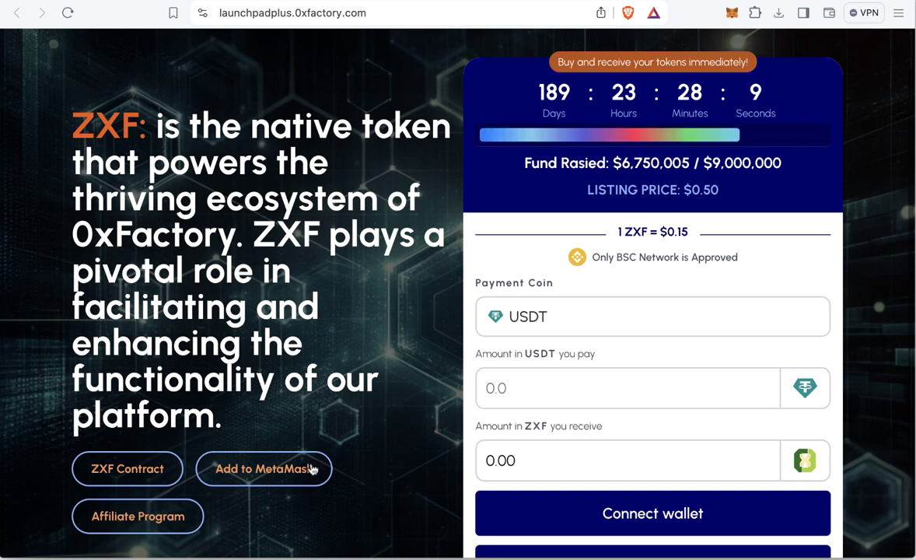
pyautogui.click(124, 529)
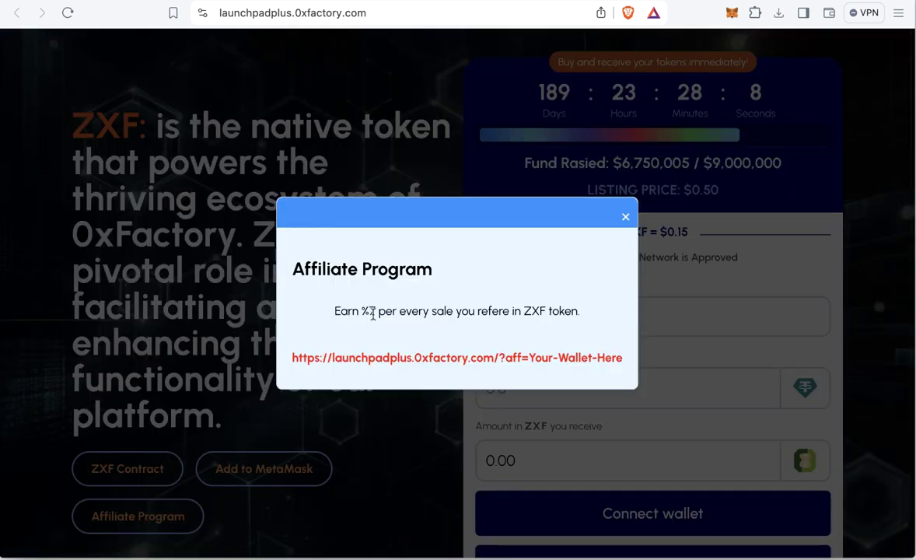
pyautogui.moveTo(348, 310); pyautogui.dragTo(526, 317)
pyautogui.click(555, 311)
pyautogui.click(362, 314)
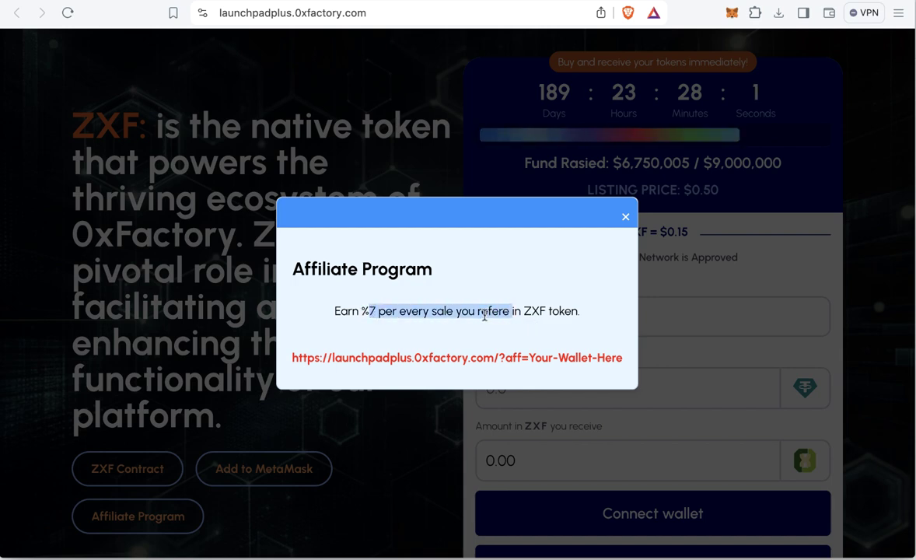
pyautogui.moveTo(554, 314); pyautogui.dragTo(512, 312)
pyautogui.click(468, 316)
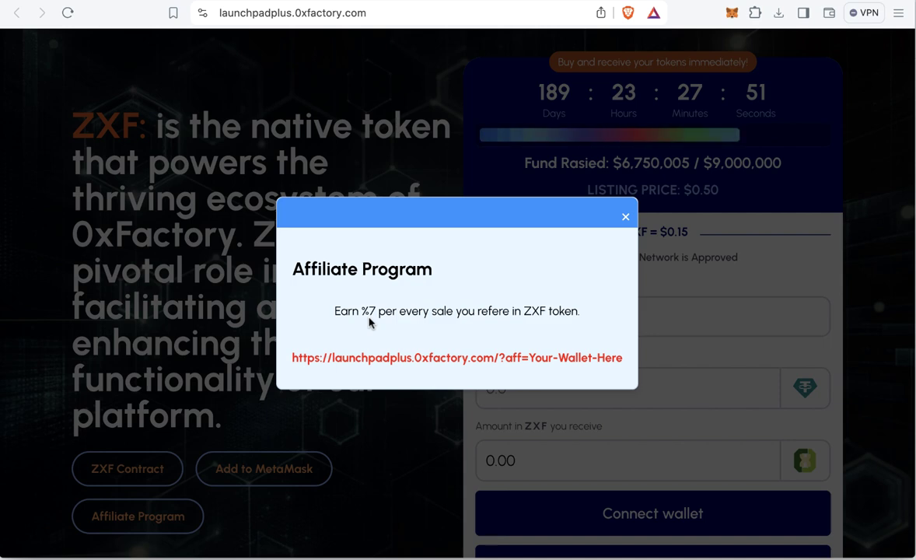
pyautogui.moveTo(566, 311); pyautogui.dragTo(376, 311)
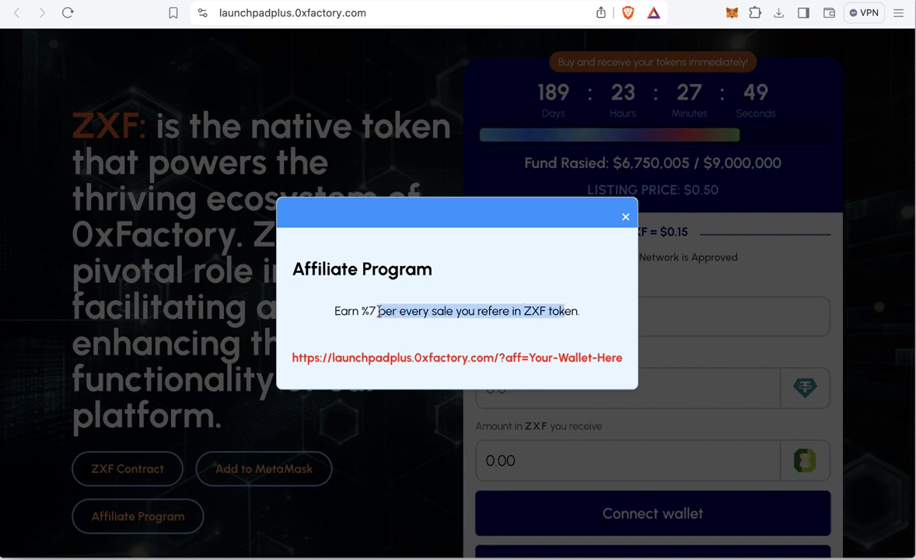
pyautogui.click(626, 217)
# Enter 10 as the USDT amount to pay in the presale form
pyautogui.scroll(-3, 432, 268)
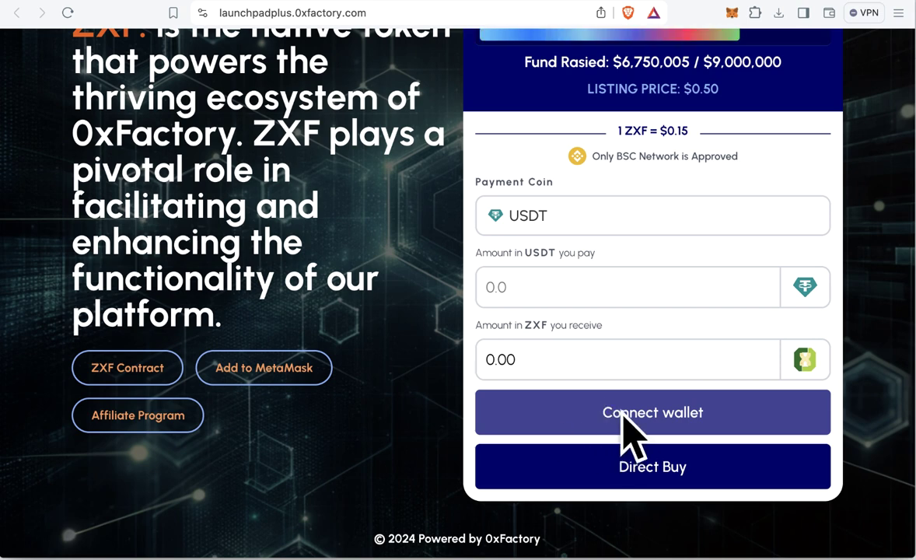
pyautogui.click(499, 285)
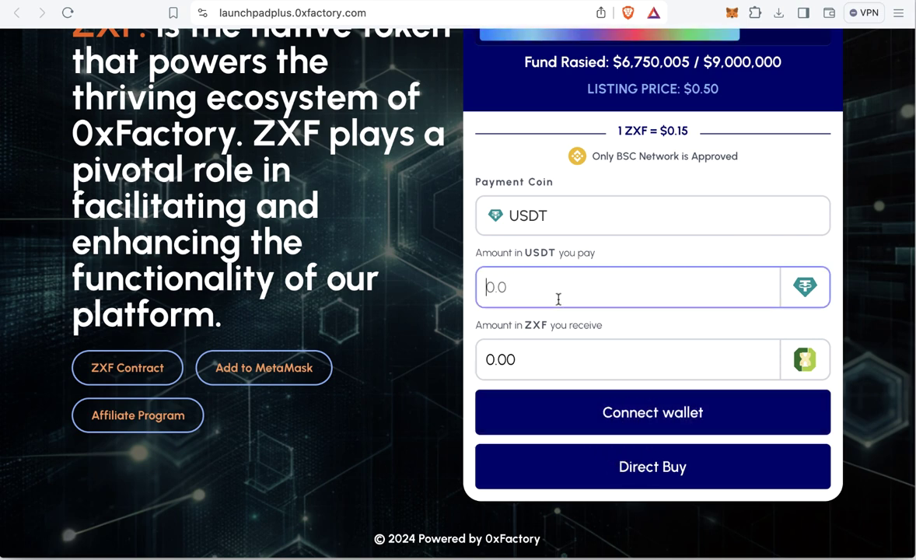
pyautogui.write('10')
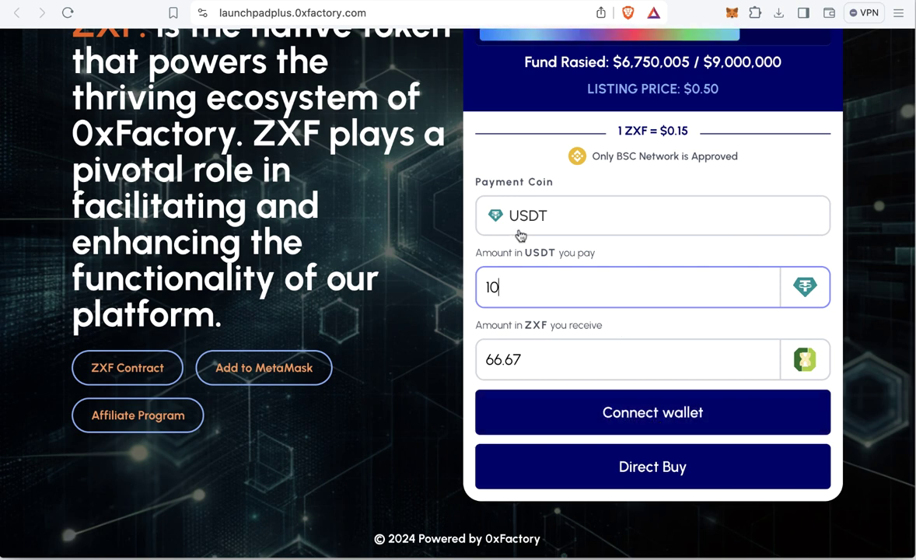
# Switch the payment coin to USDC and re-enter 10 as the amount to recalculate the ZXF received
pyautogui.click(569, 229)
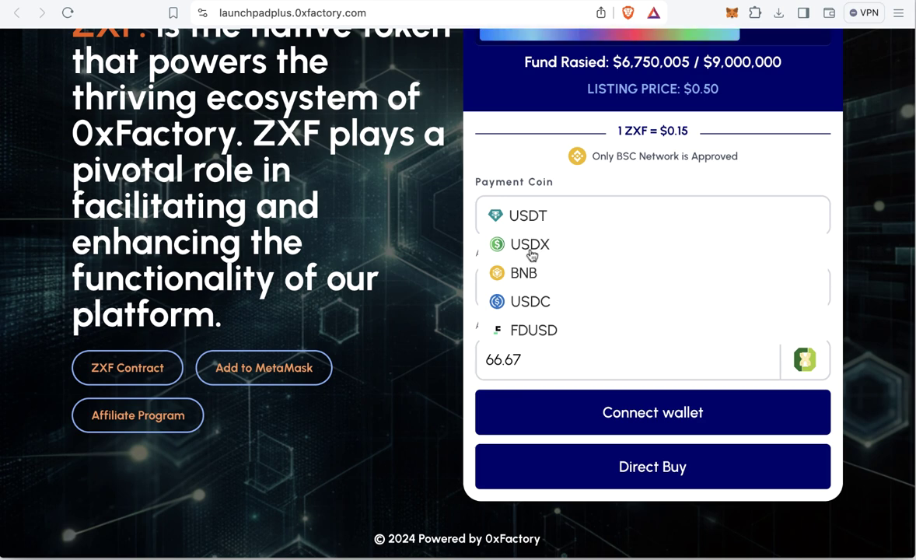
pyautogui.click(525, 302)
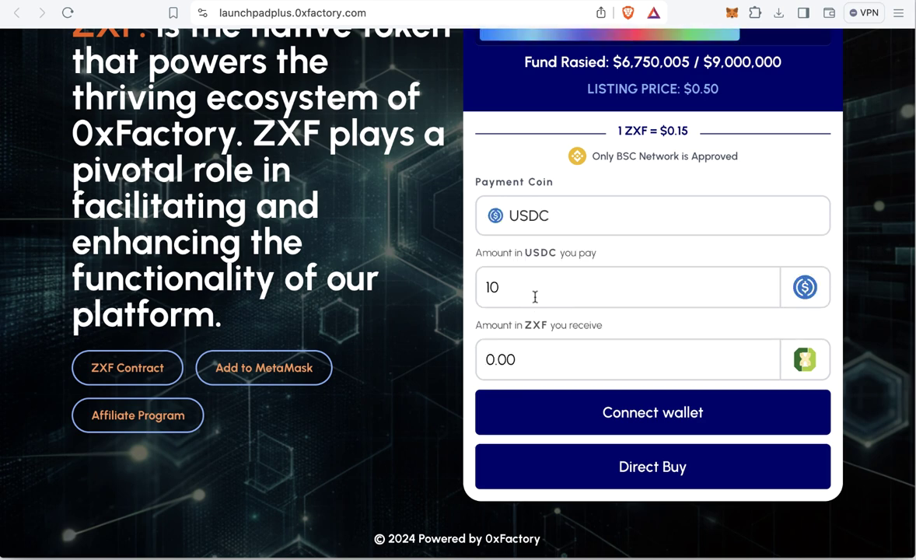
pyautogui.click(526, 289)
pyautogui.press('BackSpace')
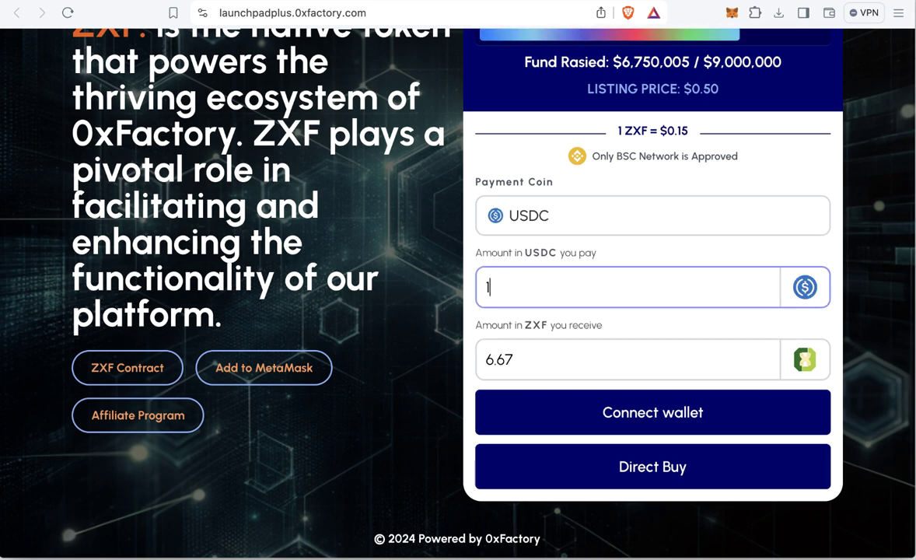
pyautogui.write('0')
# Set the payment coin to BNB, then view and close the Direct Buy QR code
pyautogui.click(578, 225)
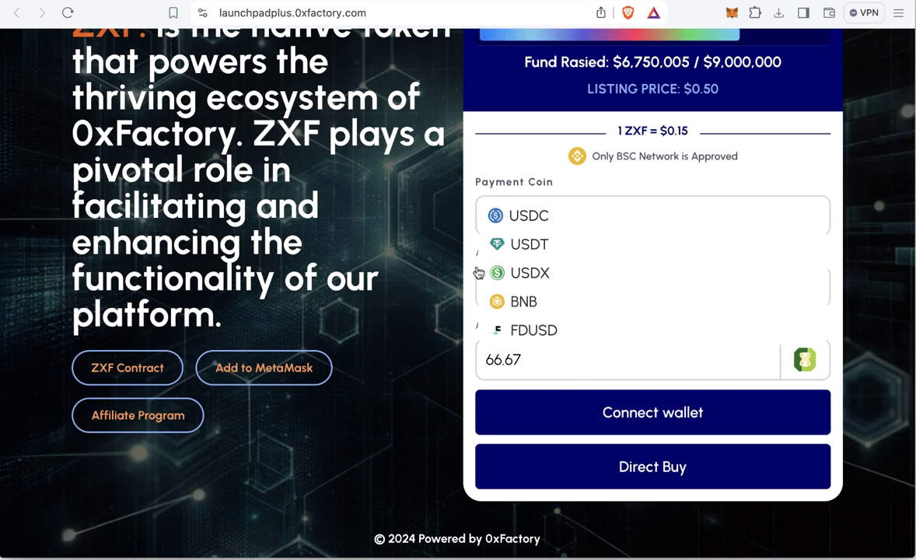
pyautogui.click(526, 305)
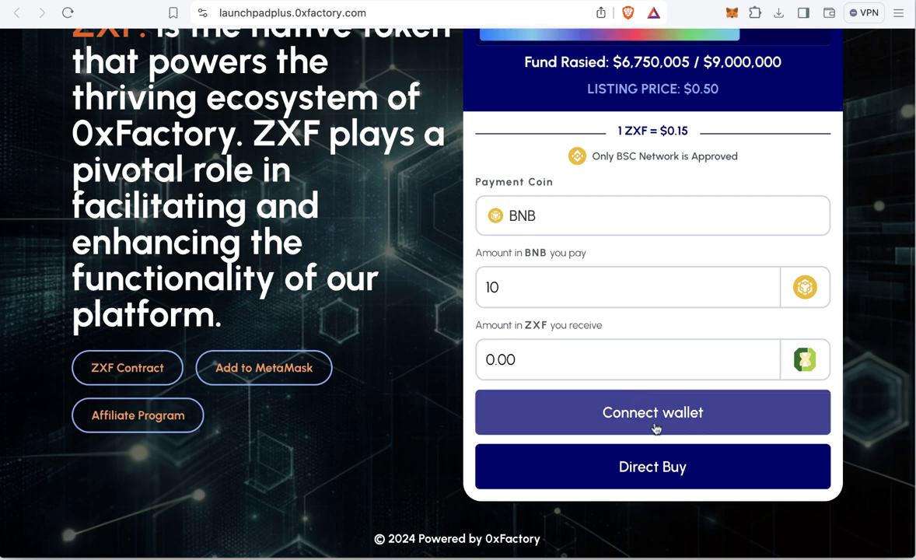
pyautogui.click(672, 470)
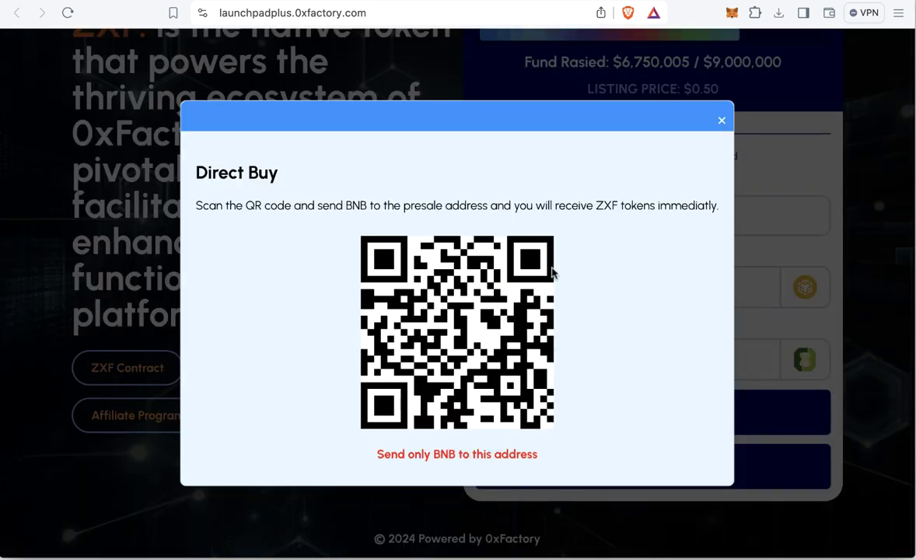
pyautogui.click(722, 121)
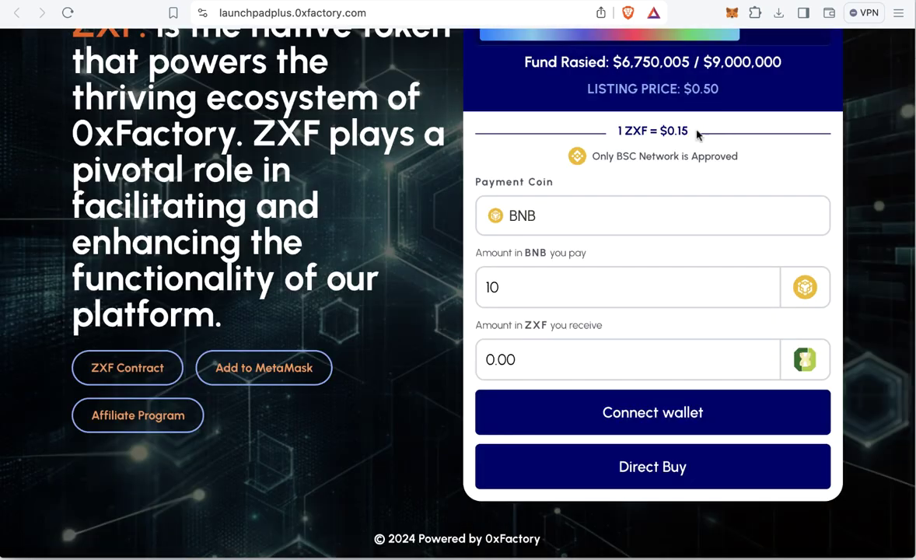
pyautogui.scroll(3, 432, 238)
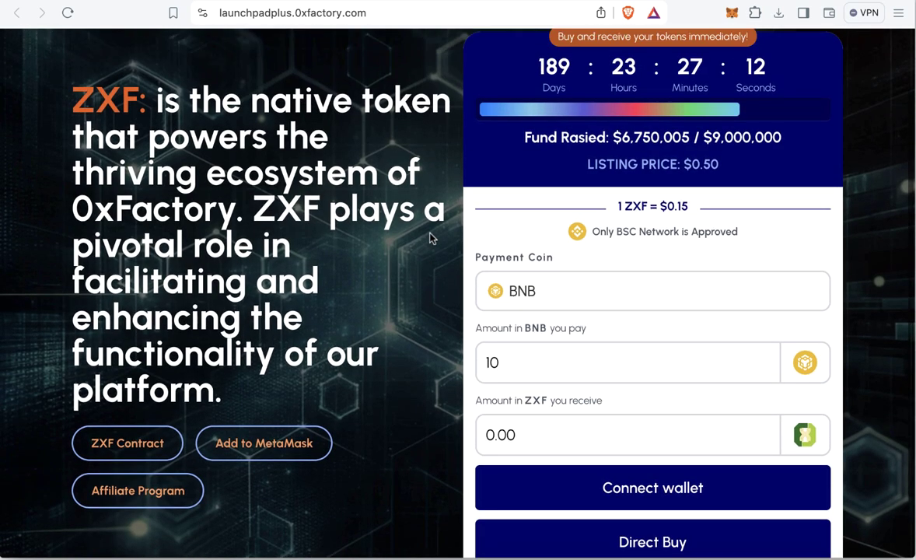
pyautogui.scroll(-3, 433, 238)
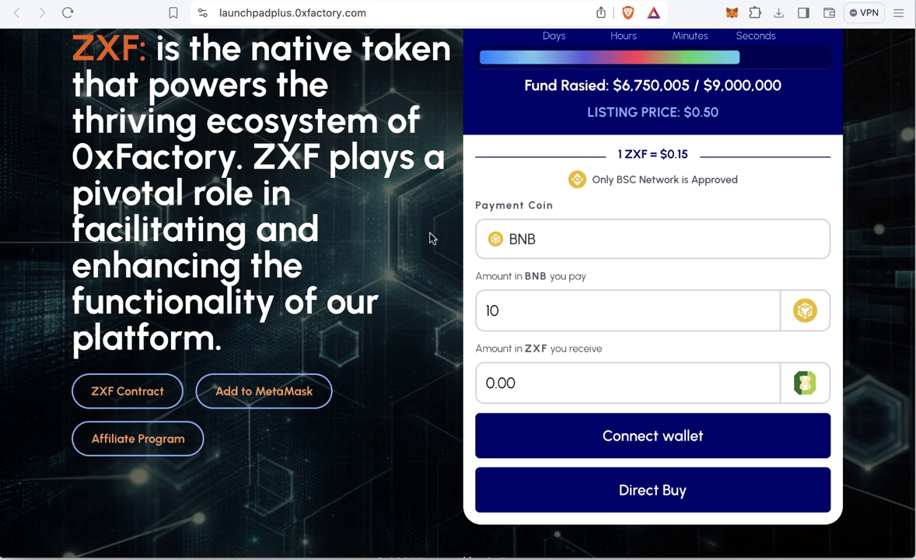
pyautogui.scroll(3, 432, 238)
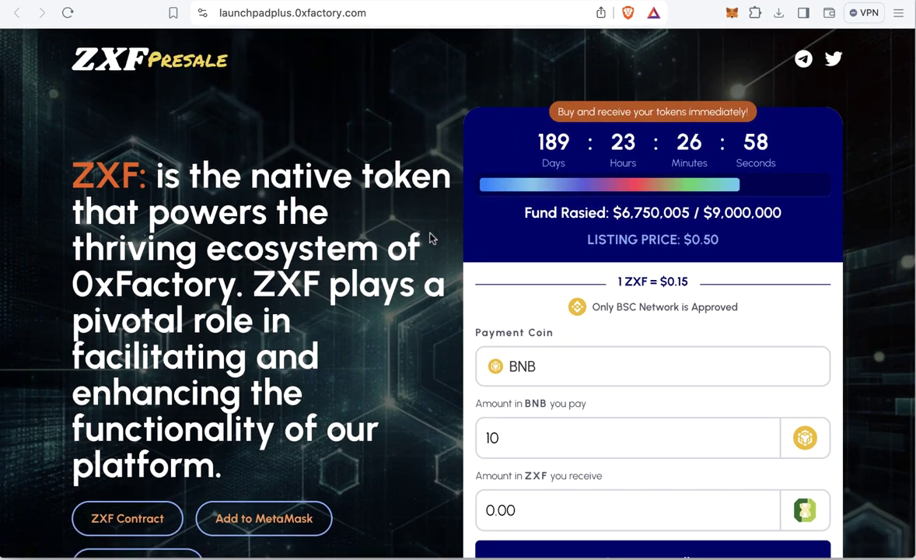
# Review the presale card's countdown, funds raised, listing price and purchase form on the demo site
pyautogui.moveTo(523, 133); pyautogui.dragTo(786, 145)
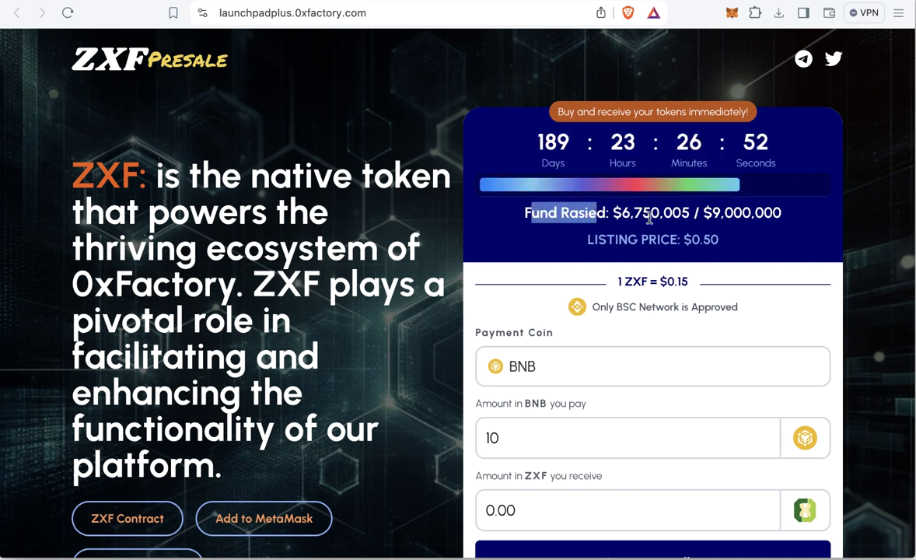
pyautogui.moveTo(562, 239); pyautogui.dragTo(529, 242)
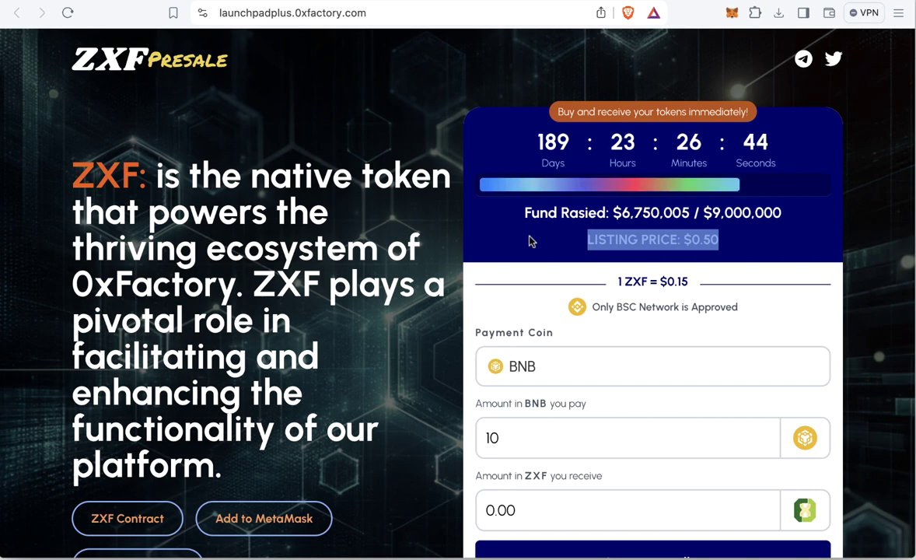
pyautogui.click(522, 240)
pyautogui.scroll(-3, 435, 227)
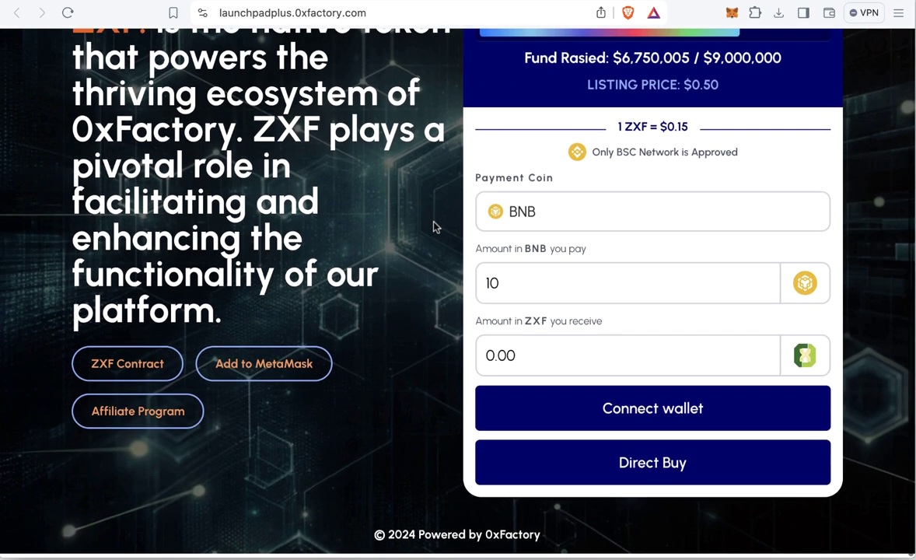
pyautogui.scroll(3, 435, 226)
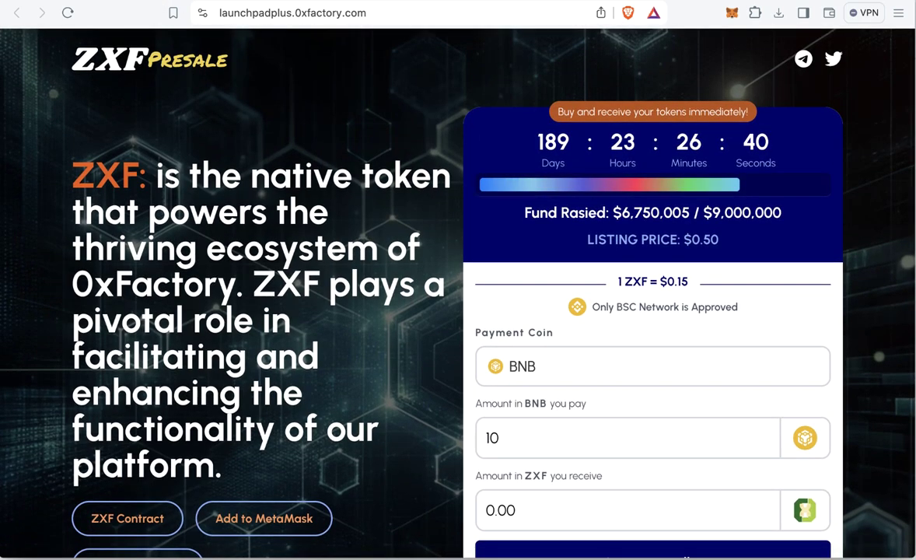
pyautogui.press('super+w')
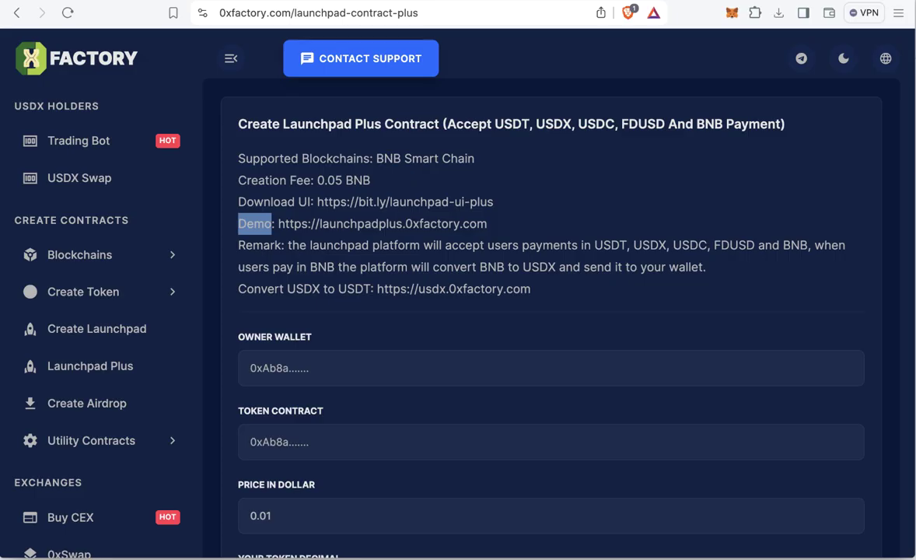
pyautogui.click(541, 214)
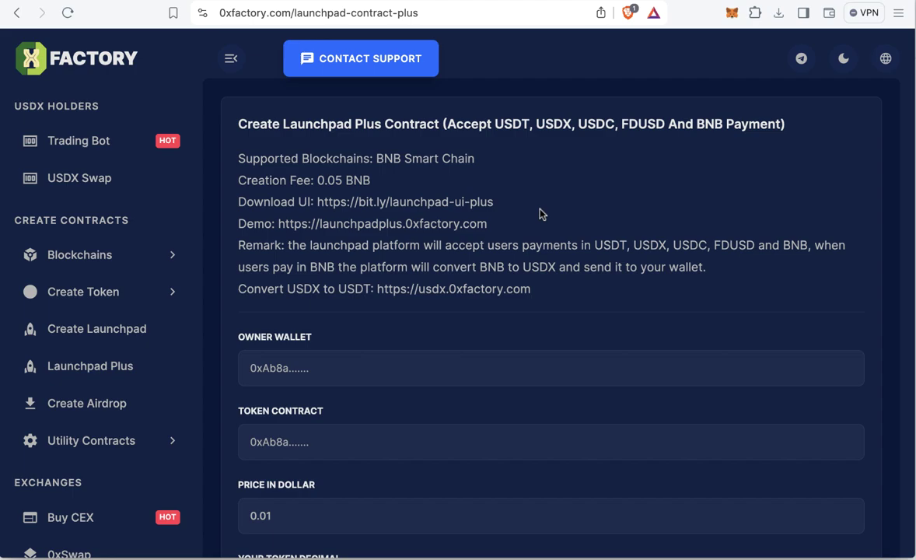
pyautogui.press('super+shift+t')
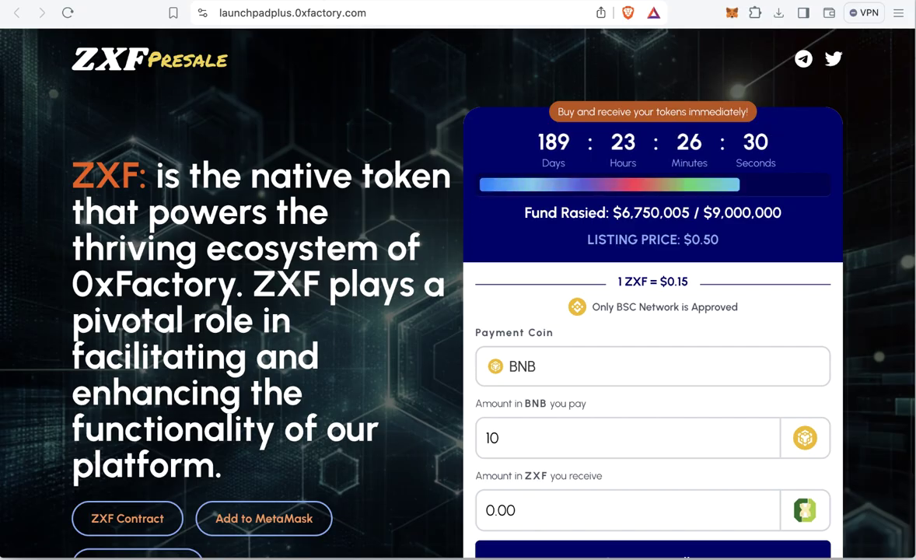
# Download the launchpad UI from the Launchpad Plus contract page and save it as Launchpad-UI-Plus (1) on the Desktop
pyautogui.hotkey('ctrl', 'Tab')
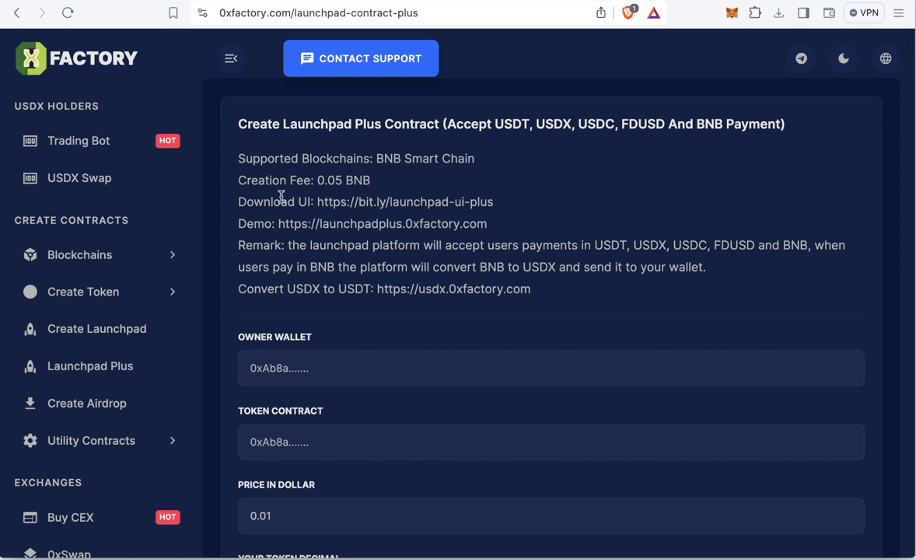
pyautogui.moveTo(258, 202); pyautogui.dragTo(299, 202)
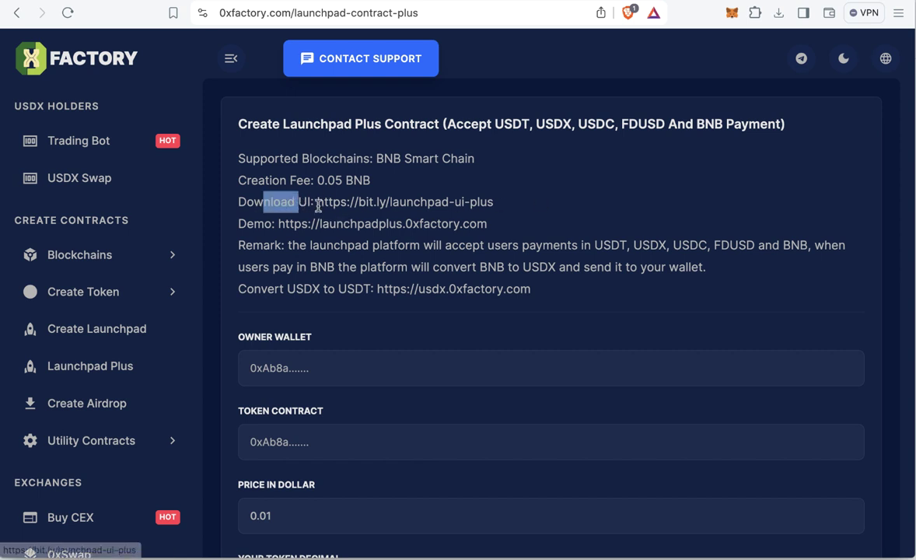
pyautogui.click(413, 203)
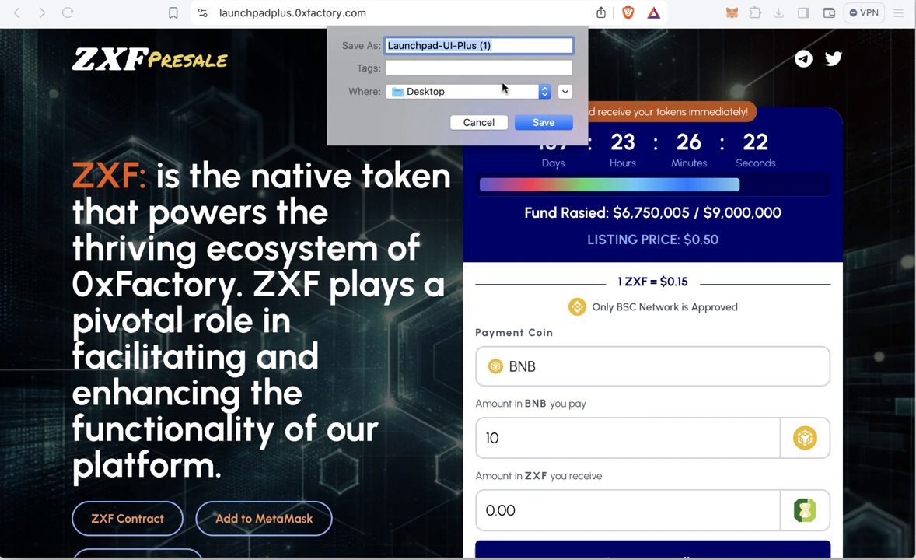
pyautogui.click(537, 122)
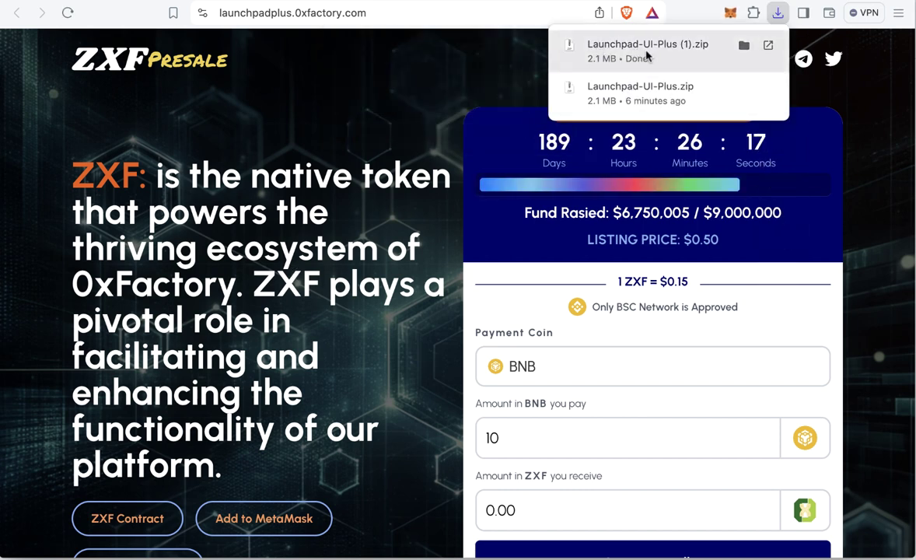
# In Finder, extract Launchpad-UI-Plus.zip in the untitled folder and open the extracted Launchpad-UI-Plus folder
pyautogui.click(62, 556)
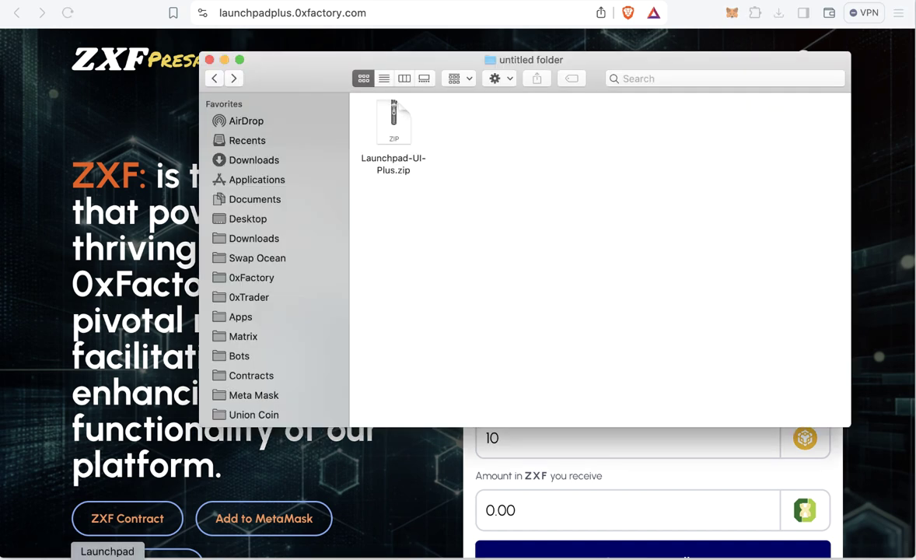
pyautogui.doubleClick(393, 128)
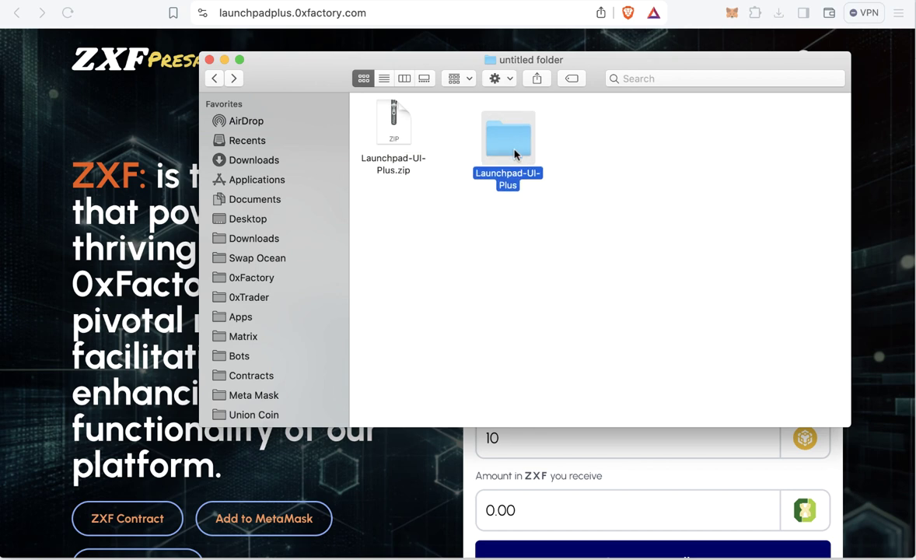
pyautogui.doubleClick(509, 144)
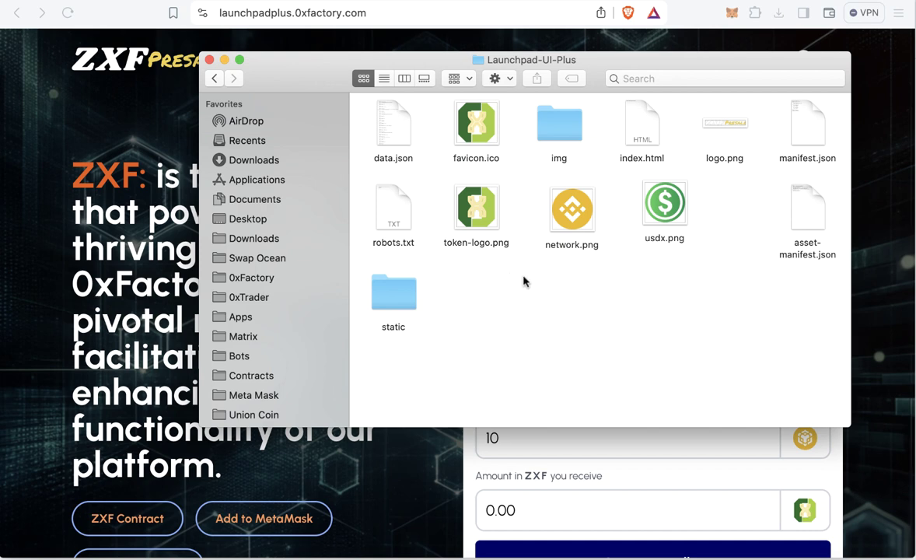
# Identify the token-logo.png and logo.png files in the folder and compare the logo with the demo presale site
pyautogui.click(466, 208)
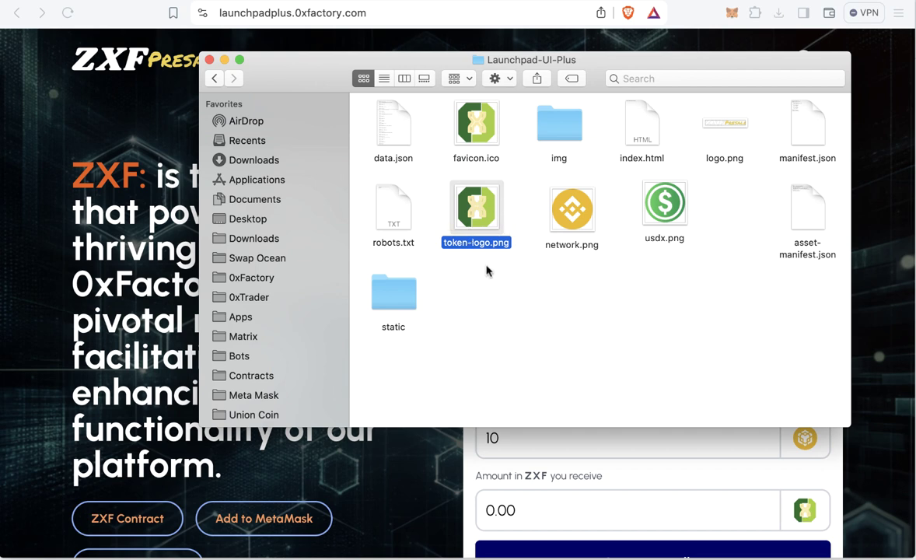
pyautogui.click(725, 154)
pyautogui.click(193, 78)
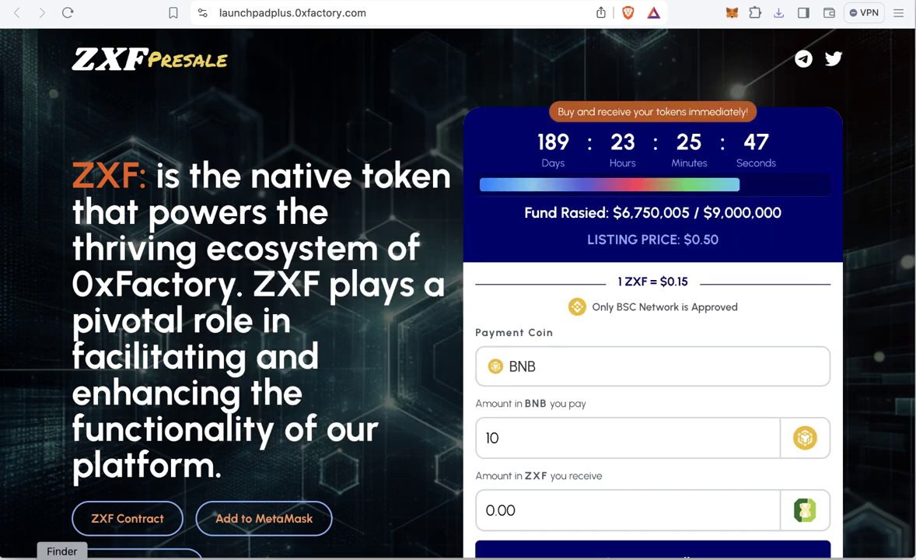
pyautogui.click(62, 553)
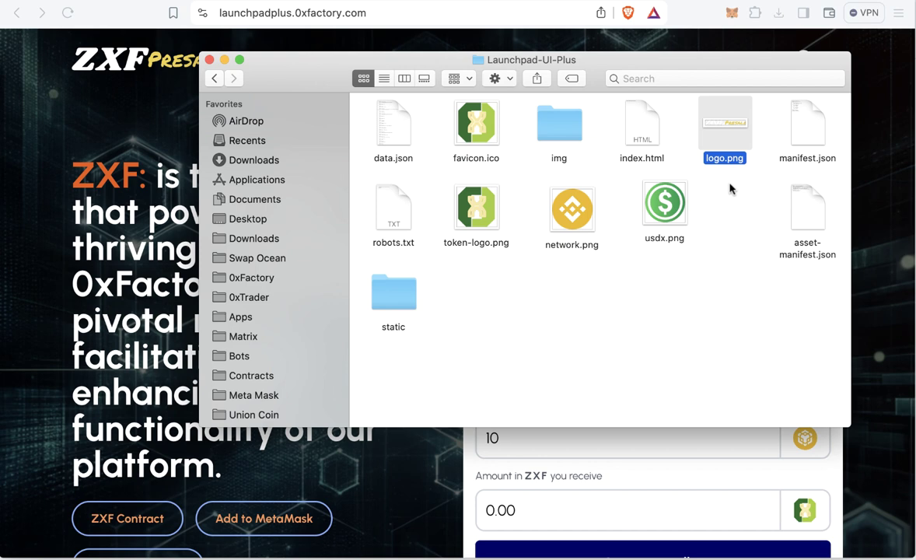
pyautogui.click(614, 261)
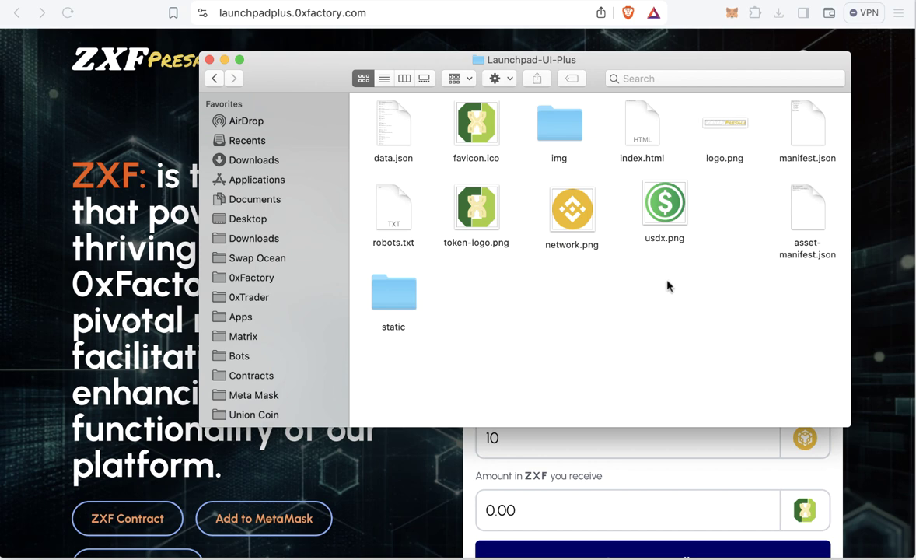
# Open data.json in a text editor and look through its presale and token entries
pyautogui.rightClick(396, 129)
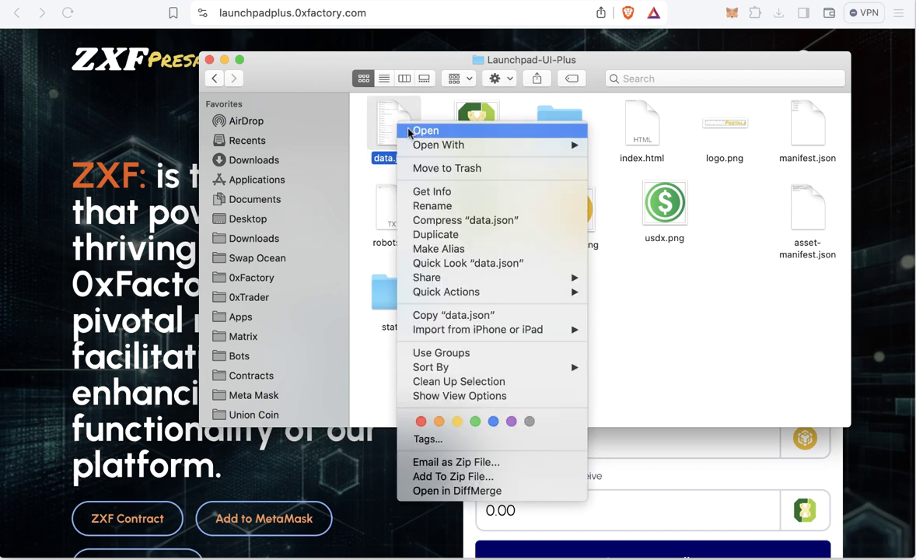
pyautogui.moveTo(424, 145)
pyautogui.click(646, 234)
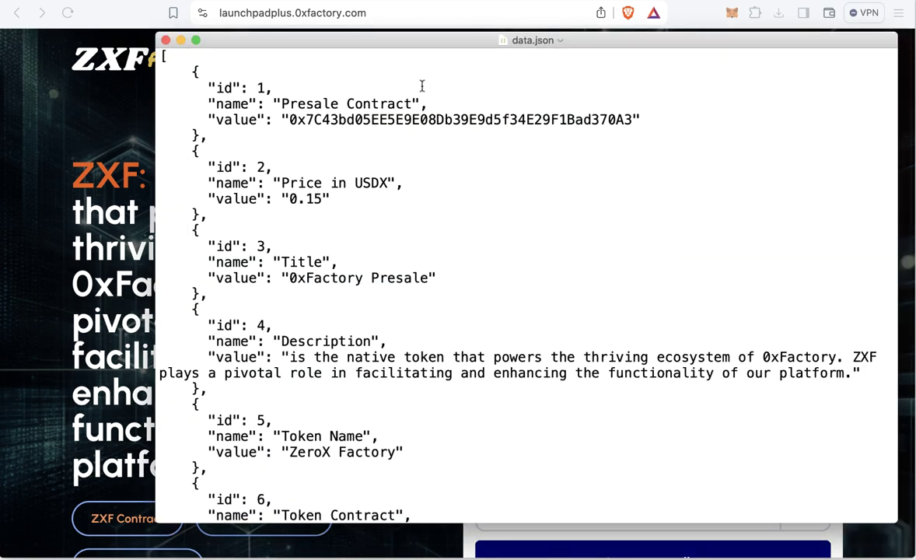
pyautogui.moveTo(399, 49)
pyautogui.mouseDown()
pyautogui.moveTo(344, 60)
pyautogui.moveTo(390, 66)
pyautogui.mouseUp()
pyautogui.scroll(-20, 438, 184)
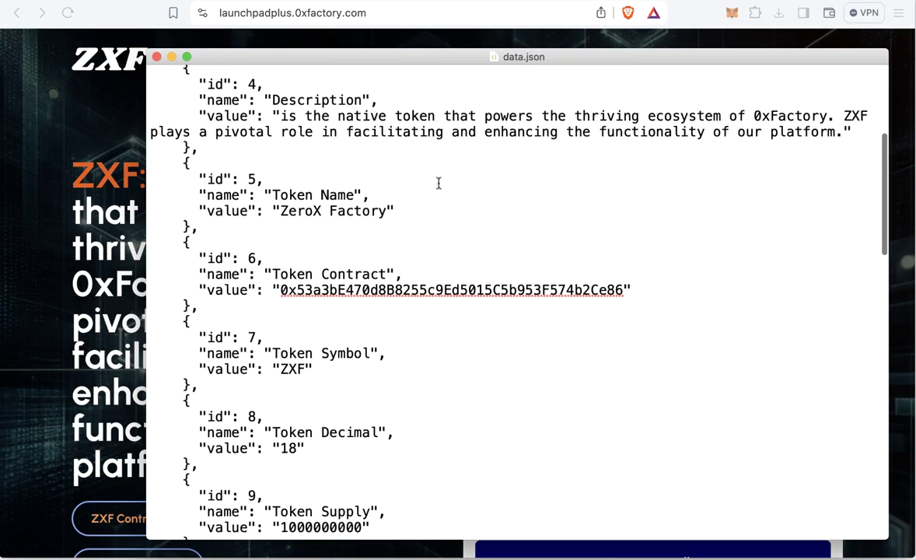
pyautogui.scroll(20, 438, 183)
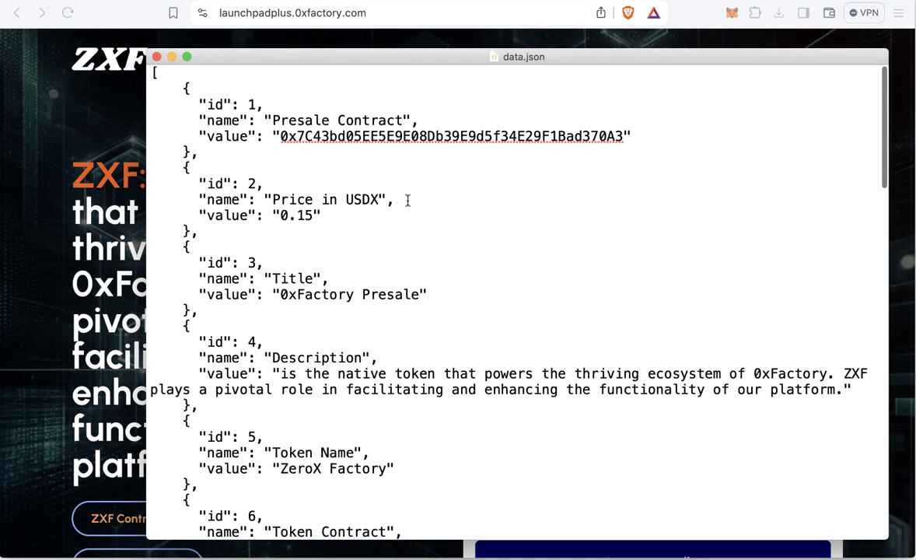
# Clear the Presale Contract address value in data.json, leaving empty quotes
pyautogui.moveTo(297, 119); pyautogui.dragTo(360, 120)
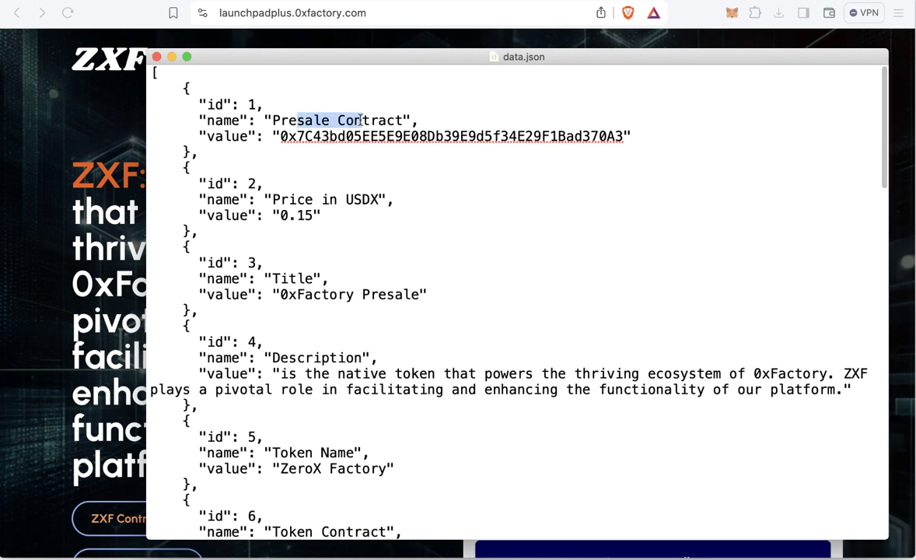
pyautogui.doubleClick(375, 135)
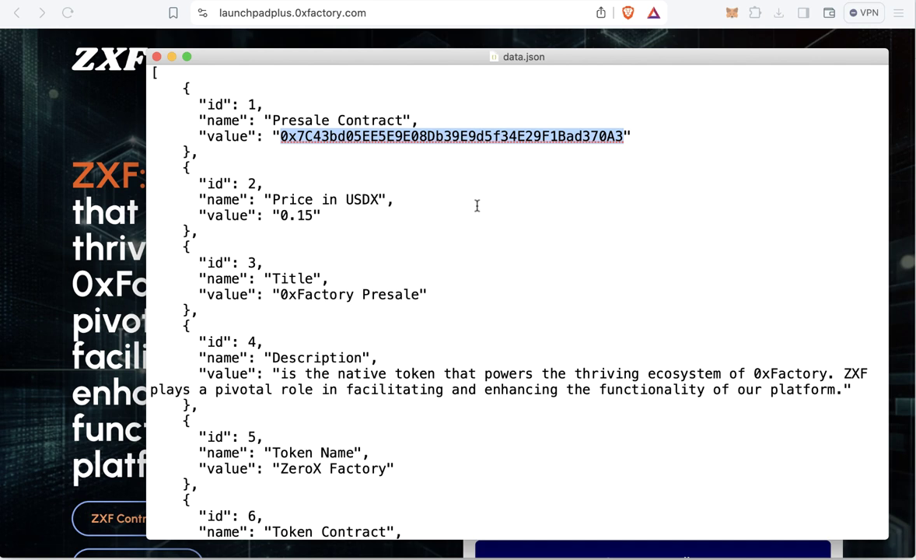
pyautogui.press('BackSpace')
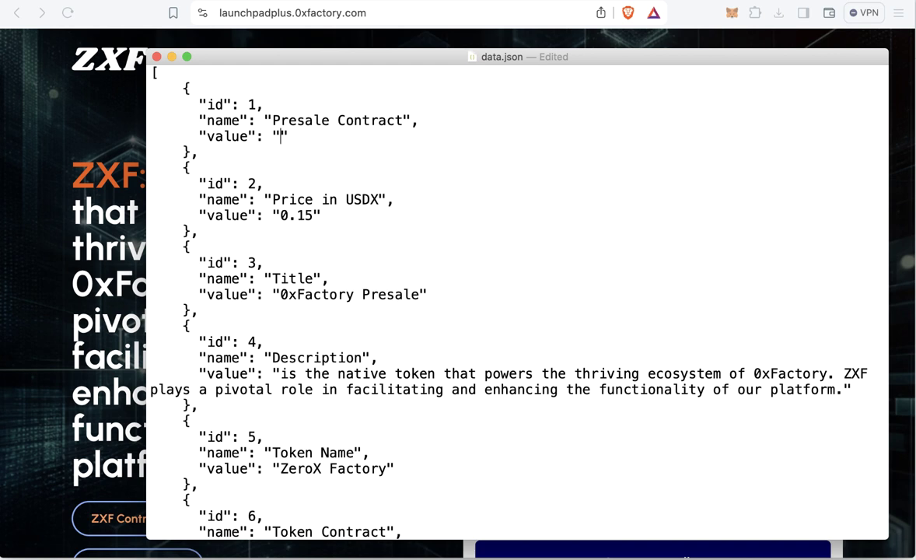
pyautogui.click(325, 154)
# Examine the Price in USDX value in the 0xFactory data.json
pyautogui.scroll(-1, 291, 205)
pyautogui.moveTo(278, 202); pyautogui.dragTo(314, 202)
pyautogui.click(325, 207)
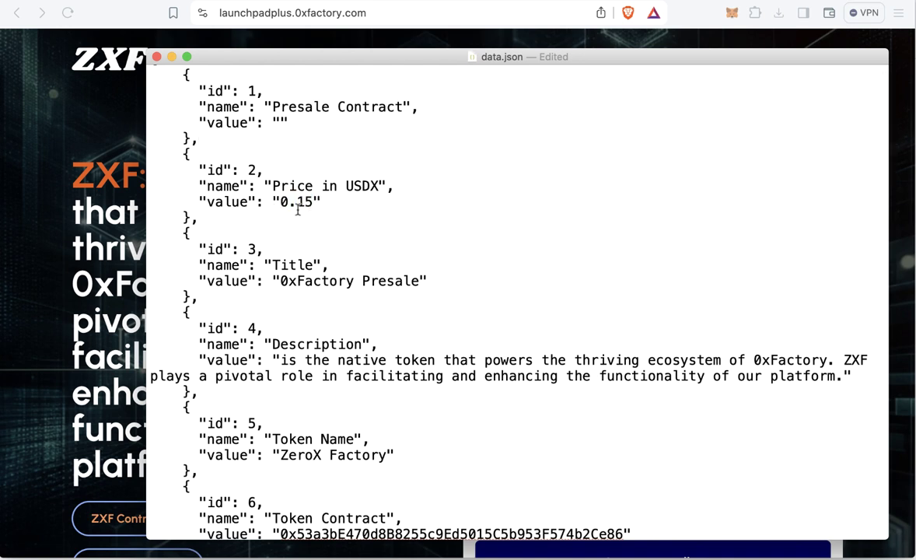
pyautogui.moveTo(298, 202); pyautogui.dragTo(313, 202)
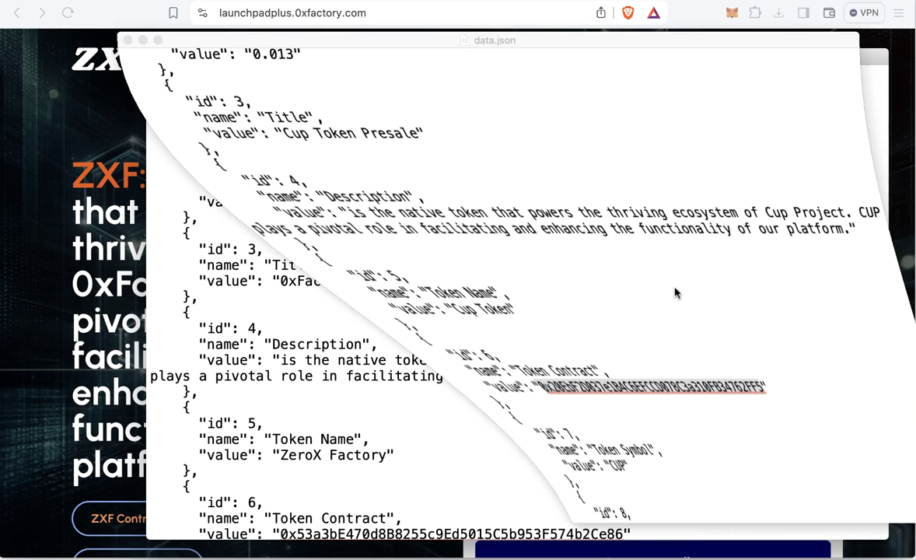
# Examine the Price in USDX and Title values in the Cup Token version of data.json
pyautogui.scroll(5, 317, 134)
pyautogui.scroll(-1, 319, 136)
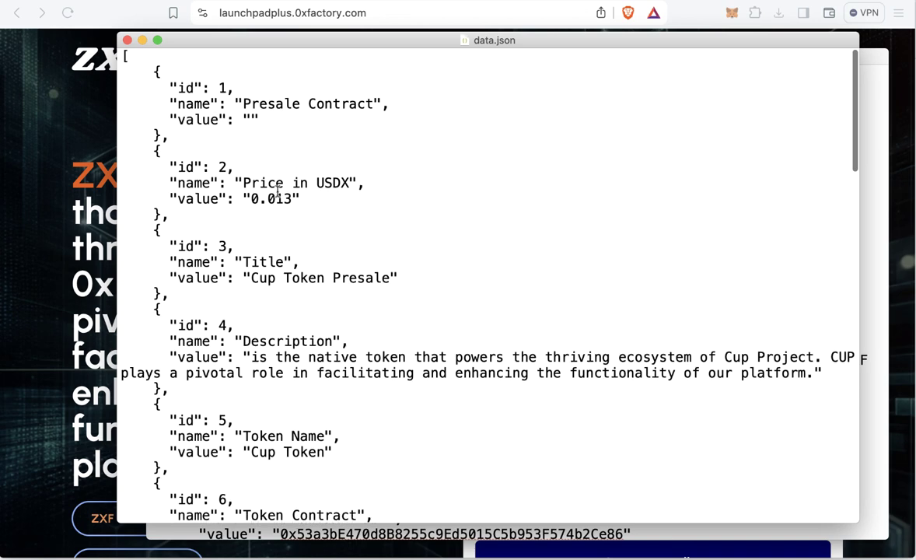
pyautogui.moveTo(260, 199); pyautogui.dragTo(289, 198)
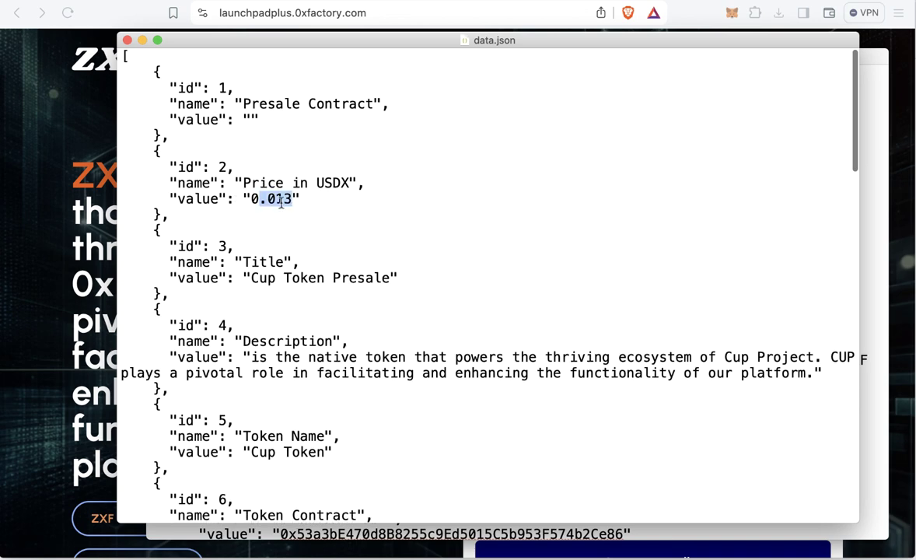
pyautogui.moveTo(260, 41); pyautogui.dragTo(297, 61)
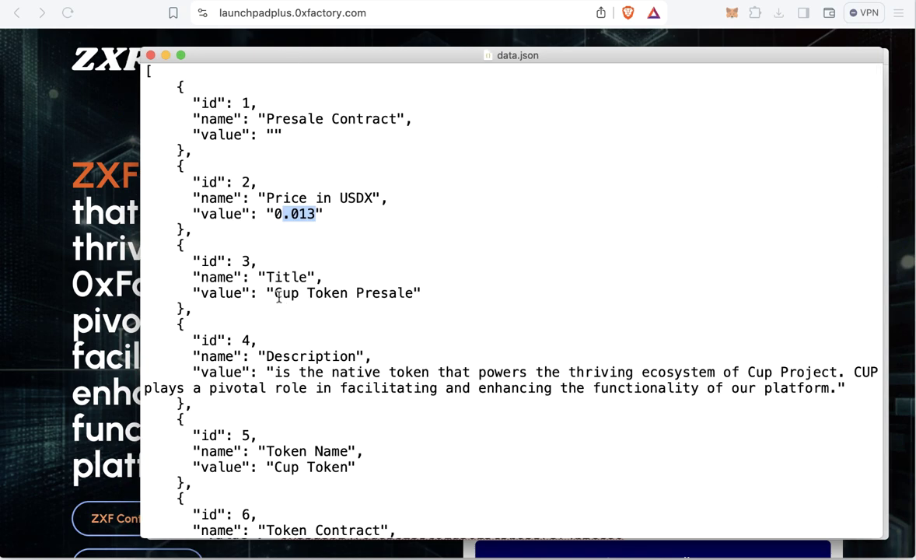
pyautogui.moveTo(274, 293); pyautogui.dragTo(409, 293)
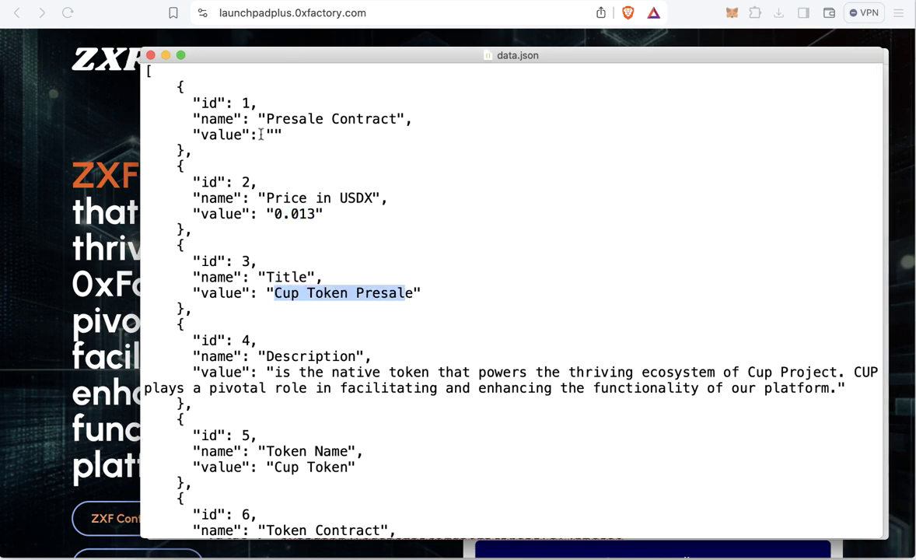
# Move the Cup Token data.json aside and check the Title value in the 0xFactory data.json
pyautogui.moveTo(231, 59); pyautogui.dragTo(484, 108)
pyautogui.click(303, 295)
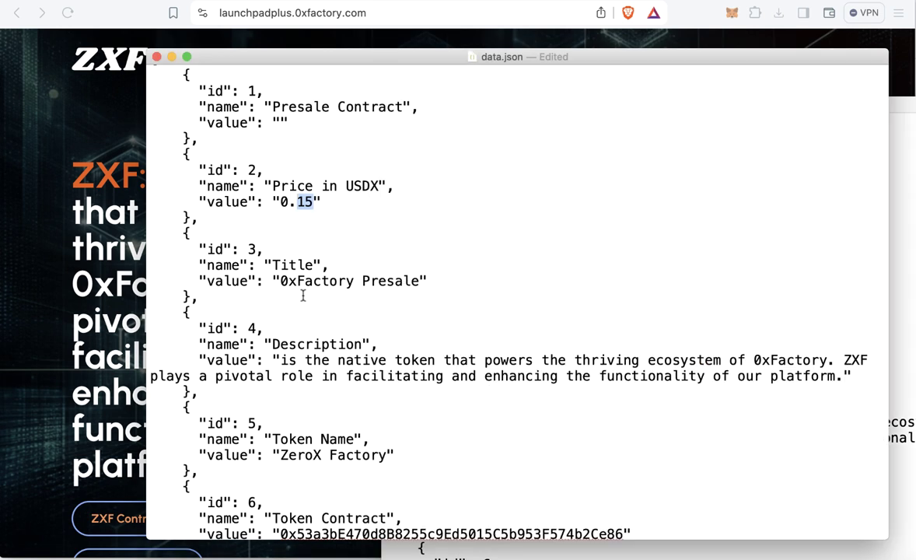
pyautogui.moveTo(396, 282); pyautogui.dragTo(271, 282)
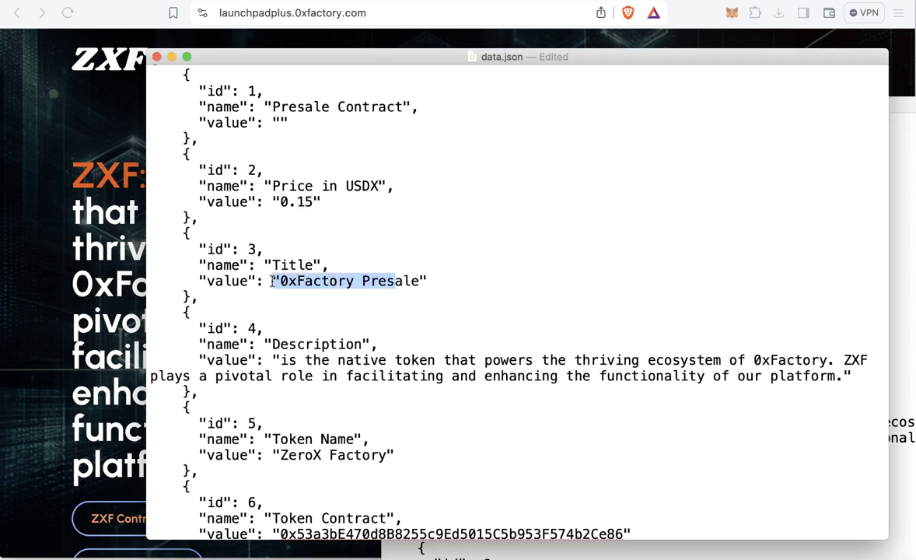
pyautogui.click(297, 282)
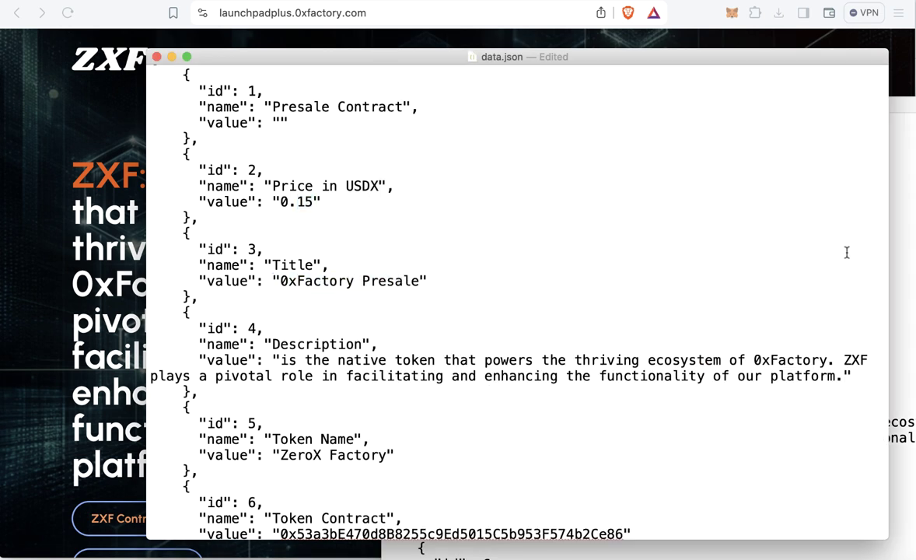
# Bring the Cup Token data.json back in front and view its description and token entries
pyautogui.click(905, 229)
pyautogui.moveTo(644, 104); pyautogui.dragTo(364, 49)
pyautogui.scroll(-2, 446, 206)
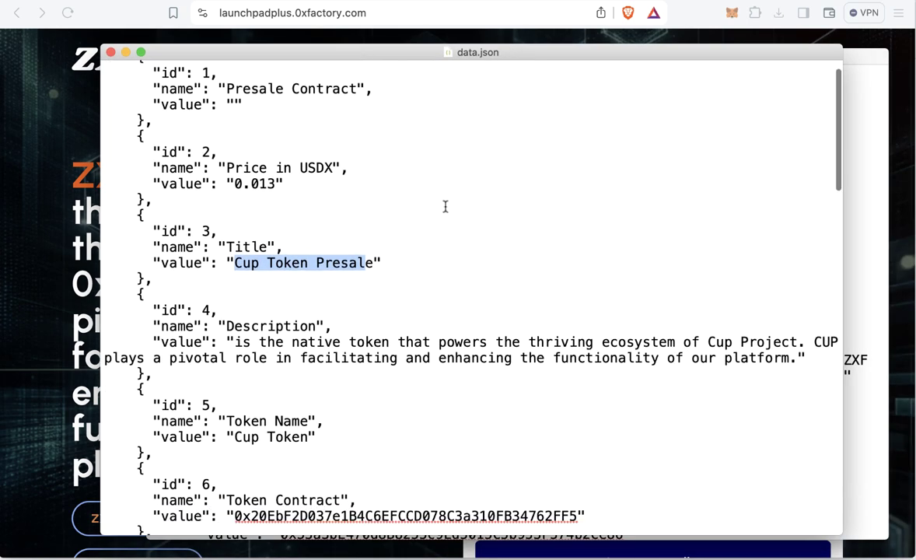
# Examine the Token Name, Token Contract and Token Symbol values in the Cup Token data.json
pyautogui.scroll(-5, 445, 206)
pyautogui.moveTo(234, 213); pyautogui.dragTo(311, 214)
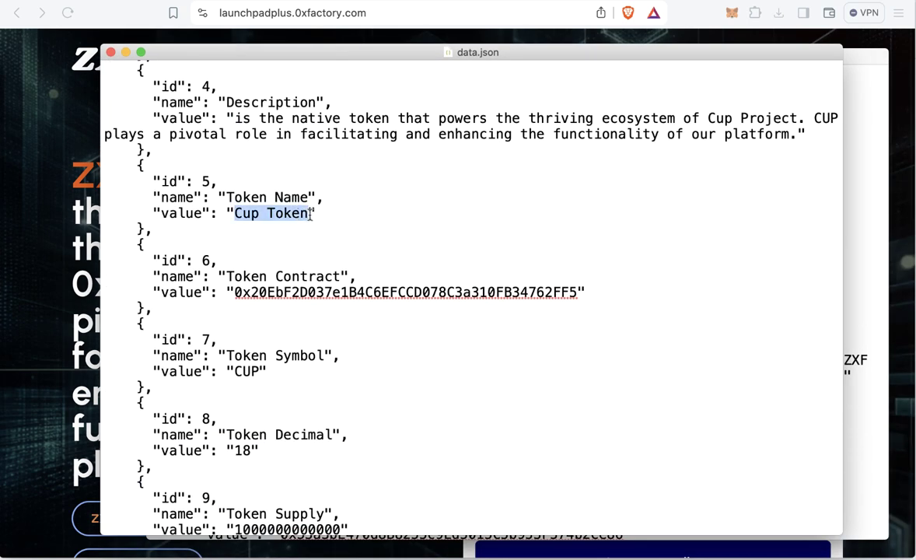
pyautogui.scroll(-3, 347, 219)
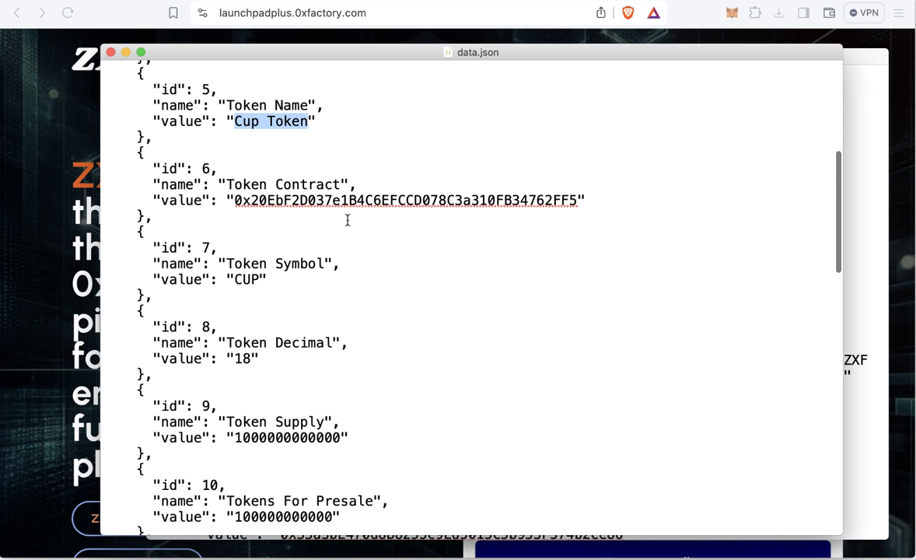
pyautogui.doubleClick(284, 202)
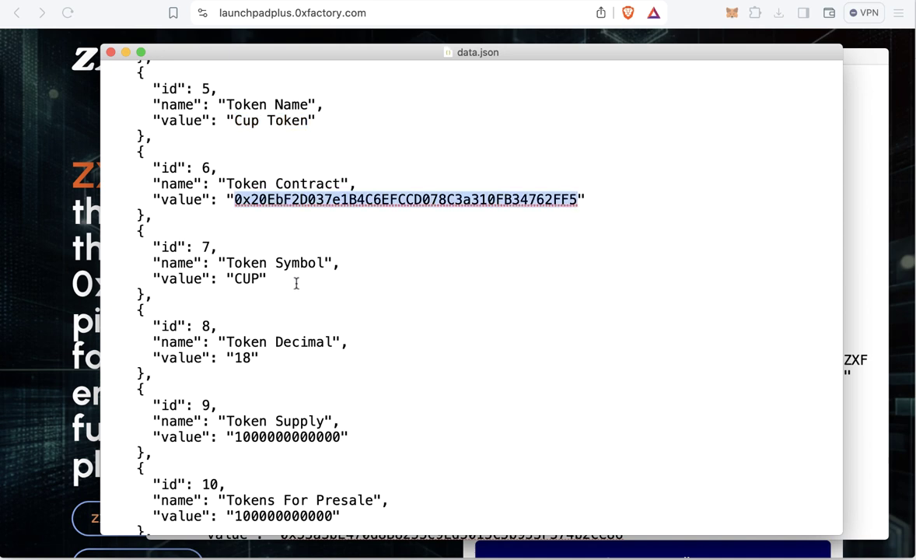
pyautogui.doubleClick(240, 278)
# Examine the Token Decimal, Token Supply and Tokens For Presale values in the Cup Token data.json
pyautogui.scroll(-3, 351, 305)
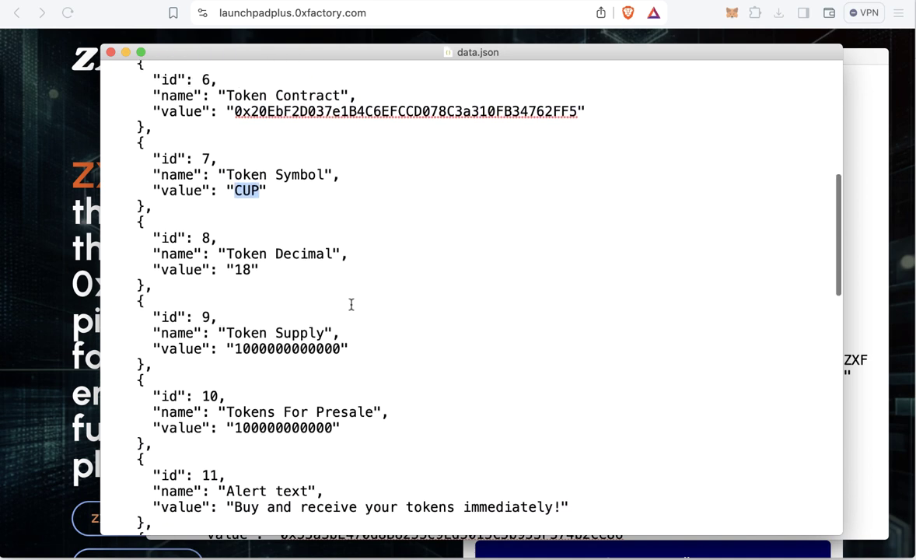
pyautogui.doubleClick(242, 249)
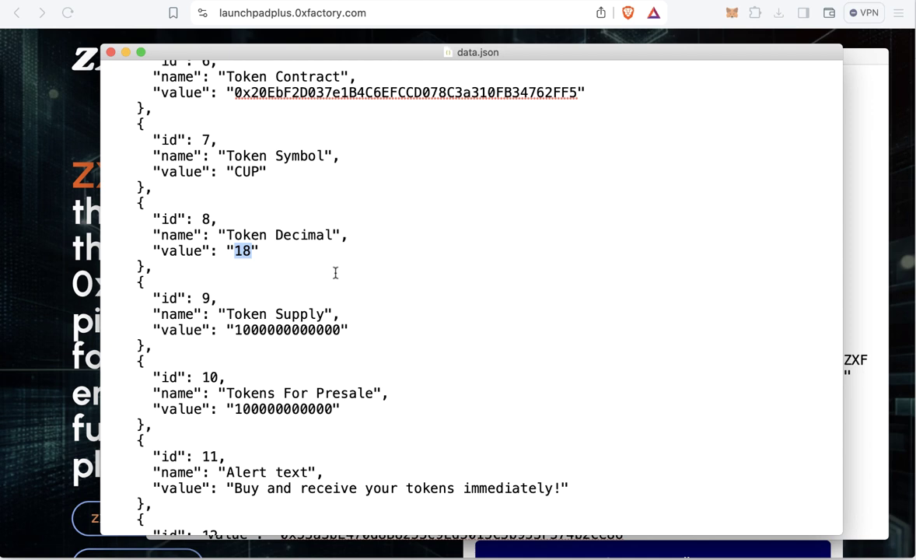
pyautogui.scroll(-2, 335, 272)
pyautogui.doubleClick(306, 267)
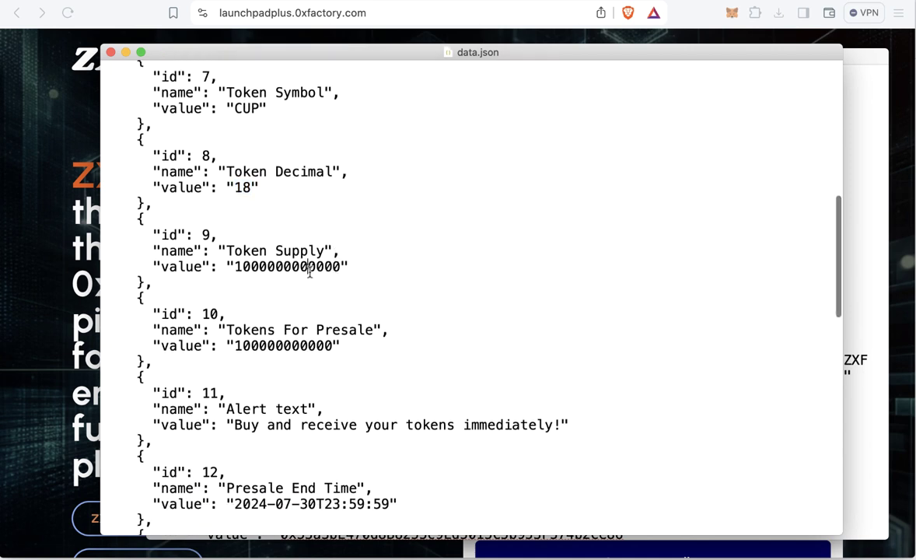
pyautogui.scroll(-4, 395, 283)
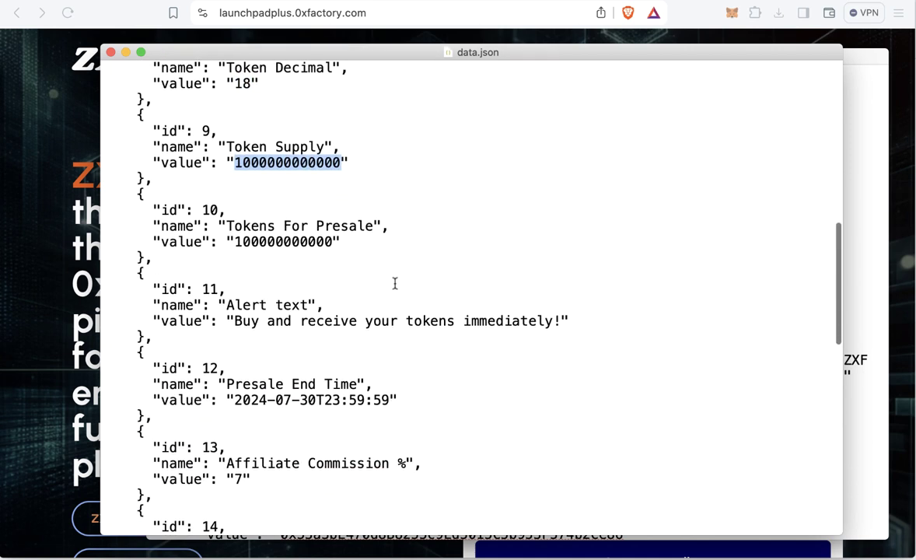
pyautogui.scroll(3, 306, 268)
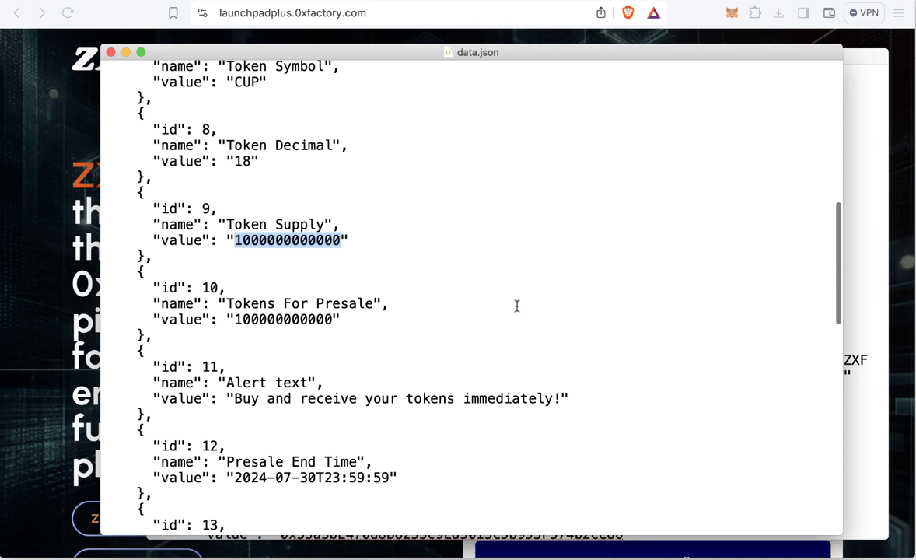
pyautogui.doubleClick(265, 319)
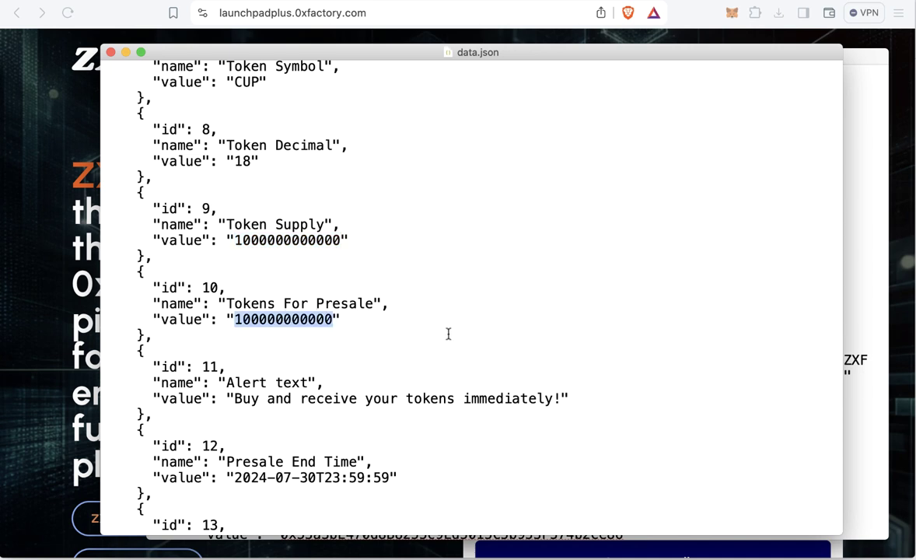
# Compare the Alert text value in data.json with the banner above the countdown on the ZXF presale page
pyautogui.scroll(-5, 447, 333)
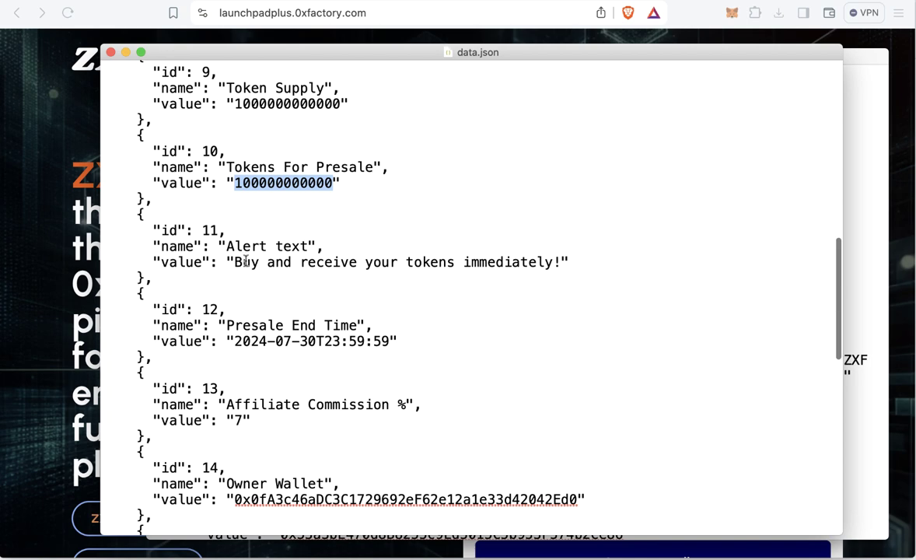
pyautogui.press('space')
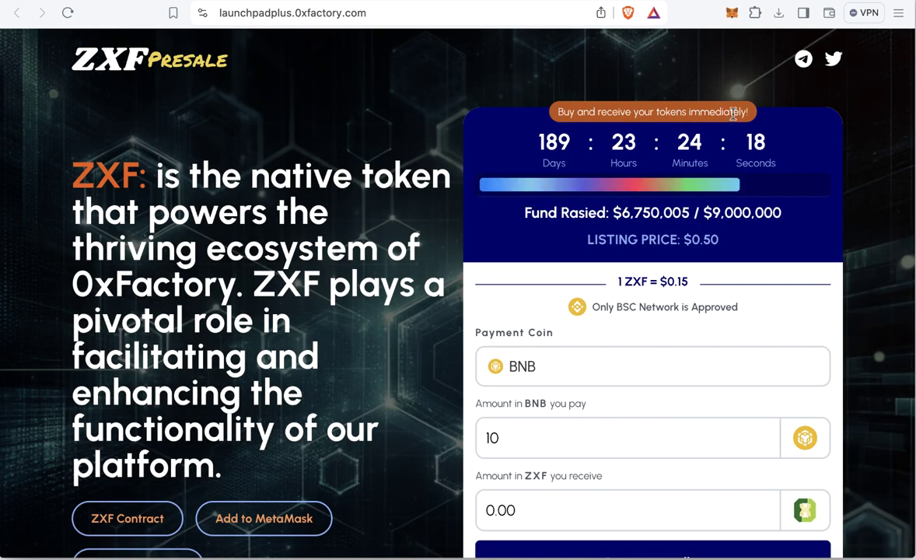
pyautogui.moveTo(748, 111); pyautogui.dragTo(554, 110)
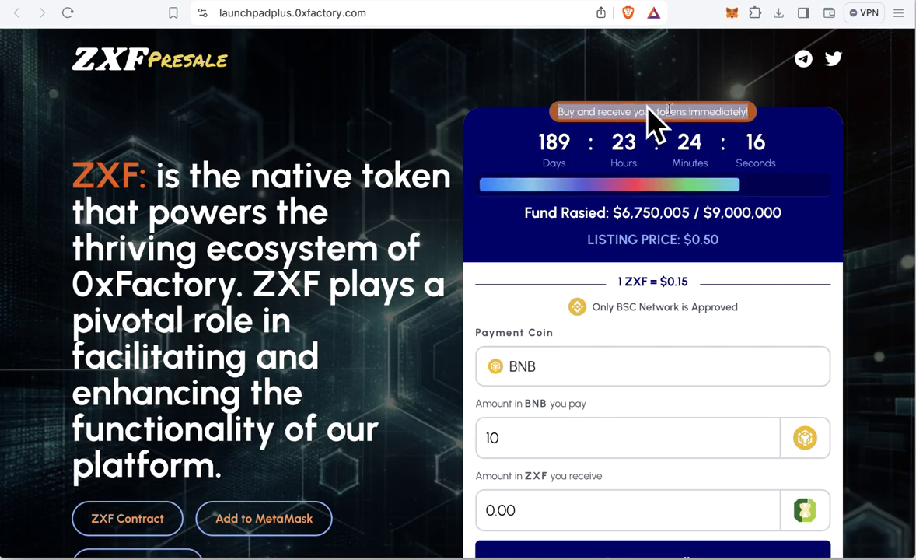
pyautogui.click(486, 554)
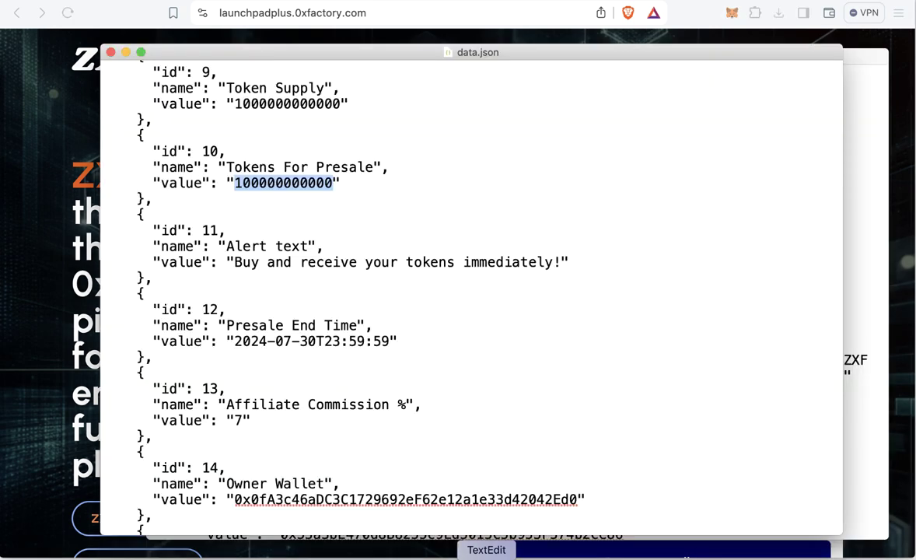
pyautogui.click(347, 322)
pyautogui.moveTo(234, 262); pyautogui.dragTo(558, 262)
pyautogui.click(418, 293)
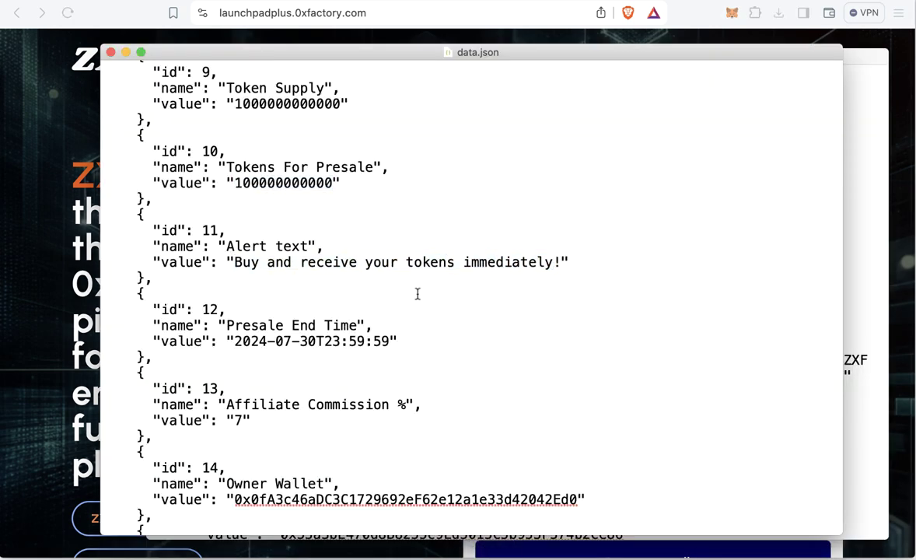
# Compare the Presale End Time entry in data.json with the countdown on the ZXF presale page
pyautogui.scroll(-2, 418, 293)
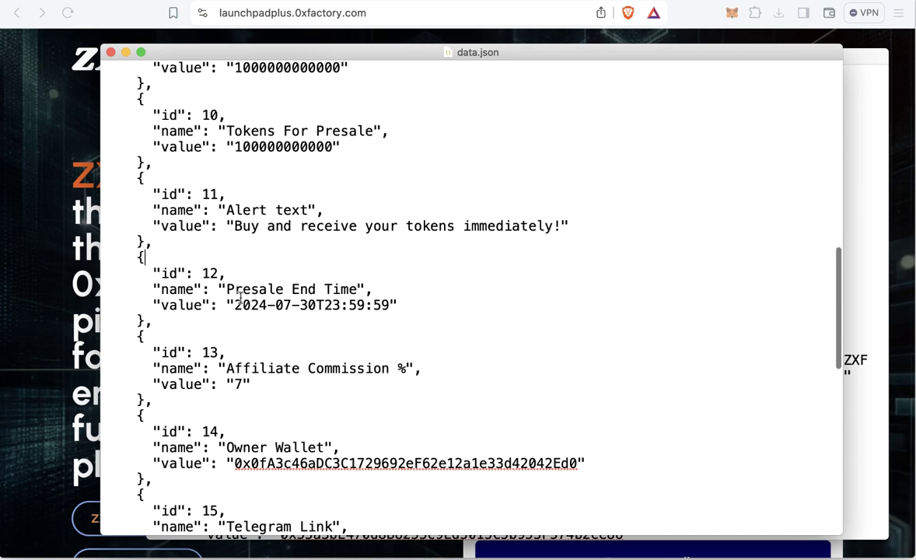
pyautogui.press('super+w')
pyautogui.moveTo(730, 144); pyautogui.dragTo(483, 150)
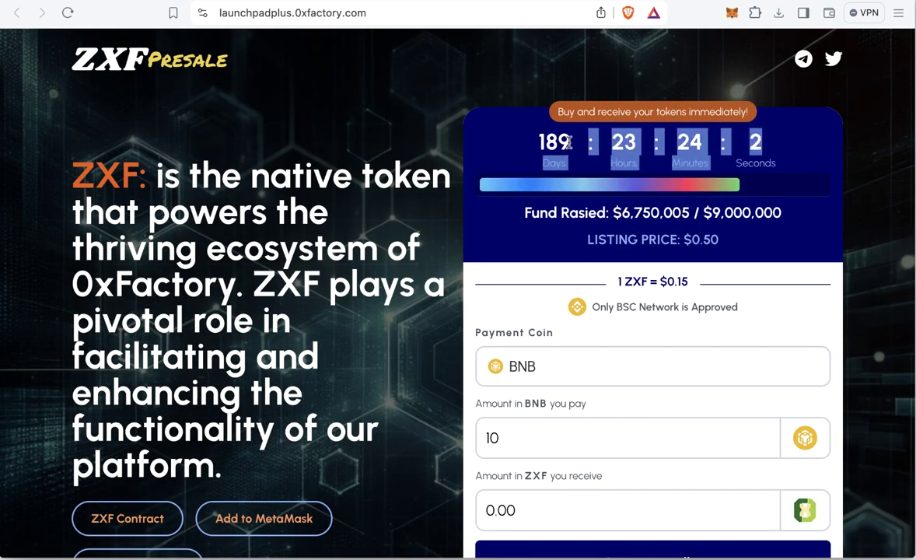
pyautogui.click(487, 555)
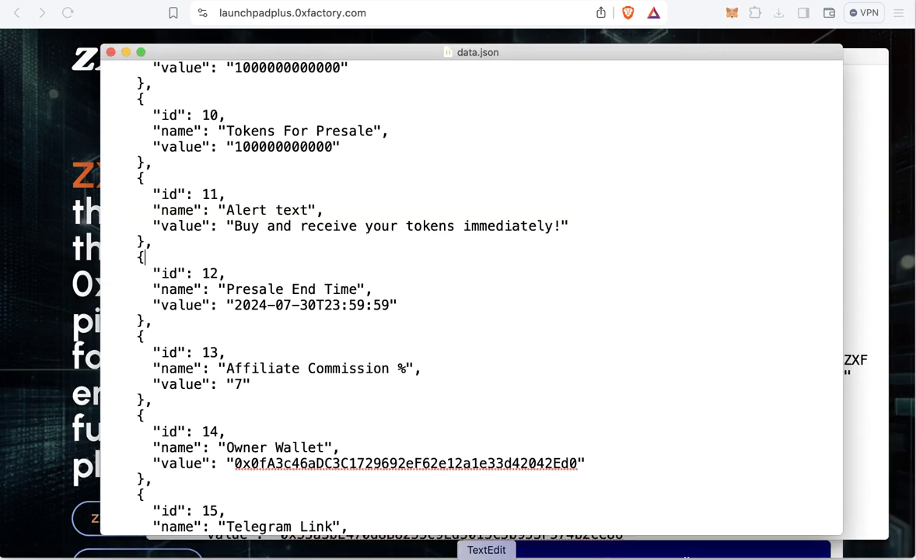
# Examine the year, month, day and T separator in the Presale End Time value
pyautogui.moveTo(234, 305); pyautogui.dragTo(282, 305)
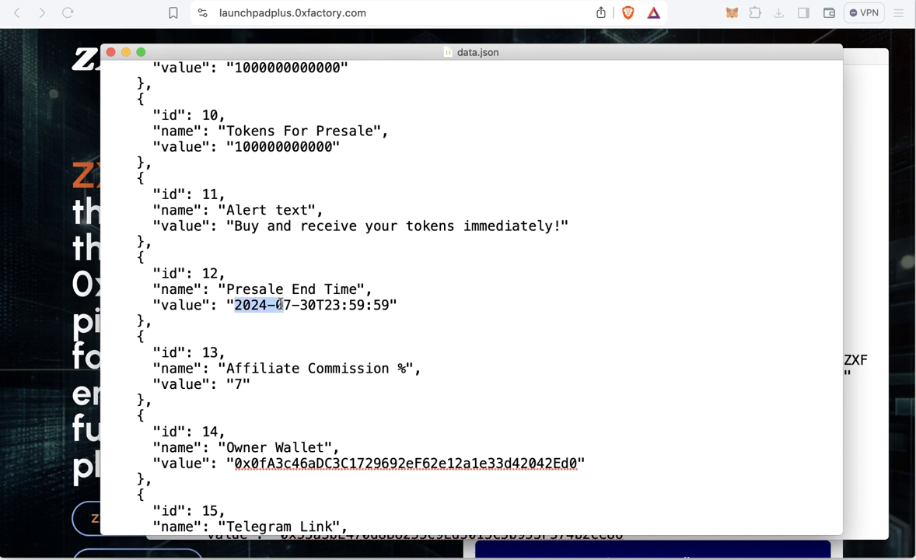
pyautogui.click(397, 321)
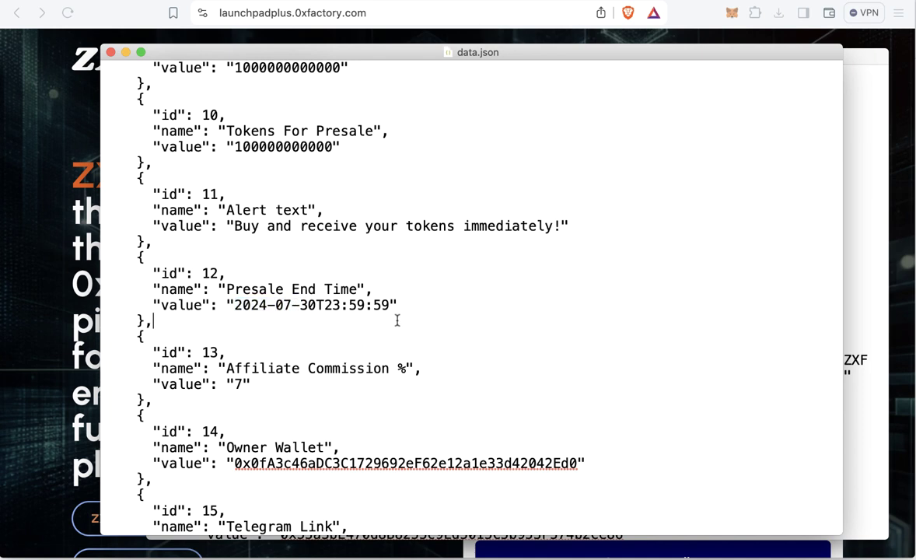
pyautogui.doubleClick(243, 304)
pyautogui.click(283, 304)
pyautogui.doubleClick(283, 305)
pyautogui.doubleClick(308, 304)
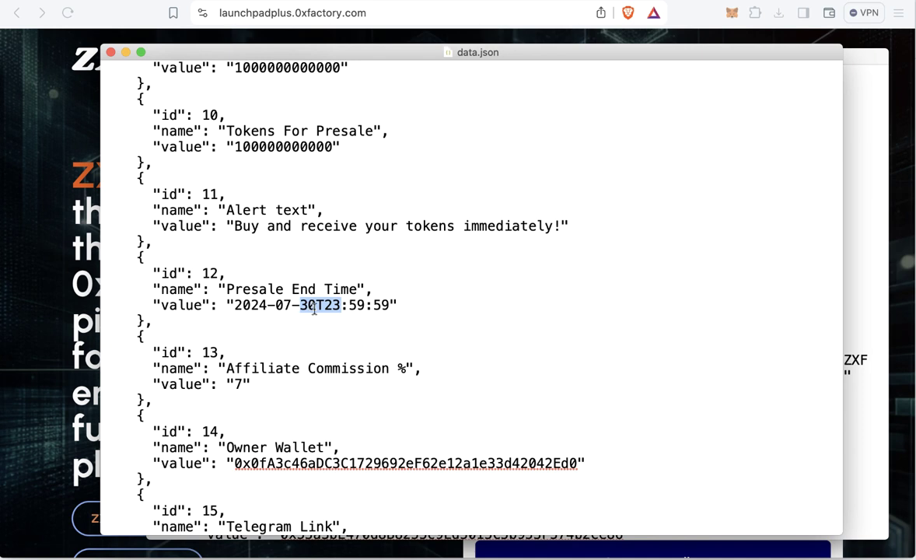
pyautogui.click(321, 304)
pyautogui.moveTo(321, 305); pyautogui.dragTo(319, 305)
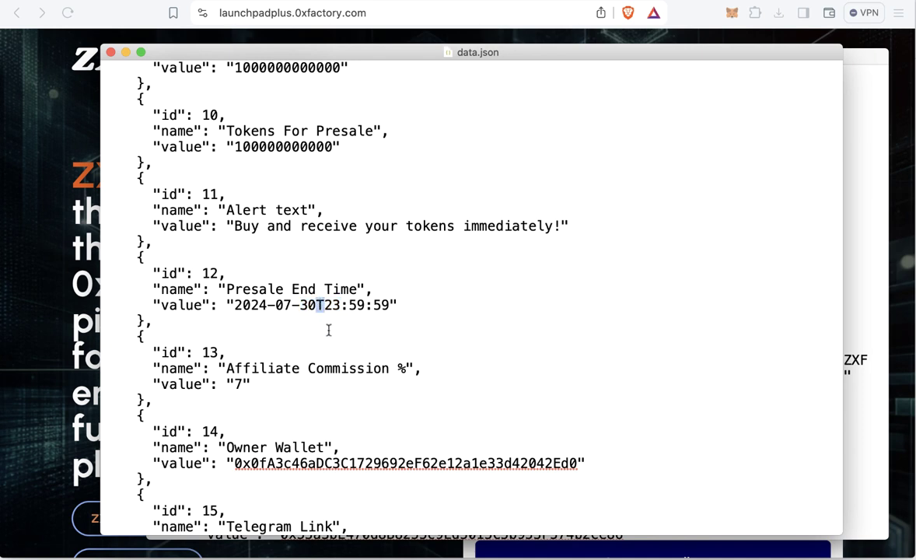
# Examine the time part of the Presale End Time value and recheck its day and year digits
pyautogui.click(329, 310)
pyautogui.moveTo(326, 305); pyautogui.dragTo(387, 305)
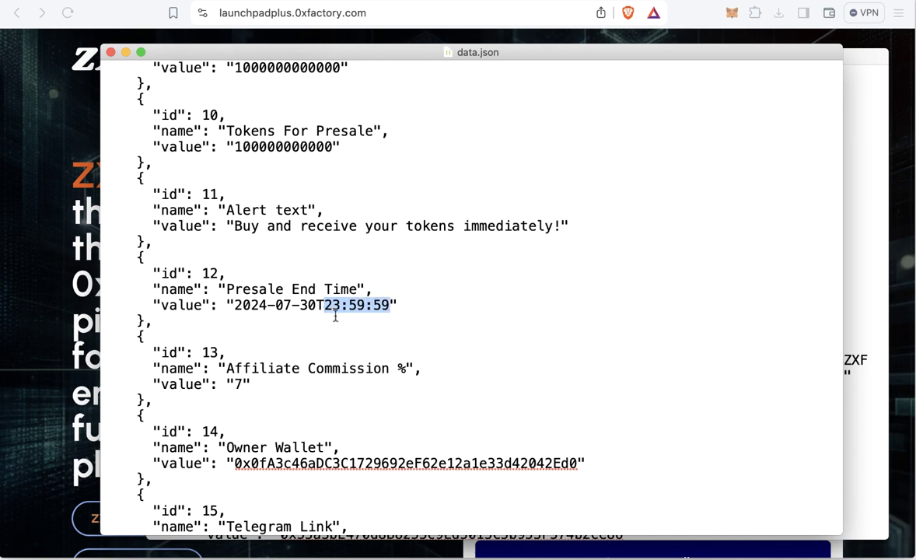
pyautogui.click(392, 306)
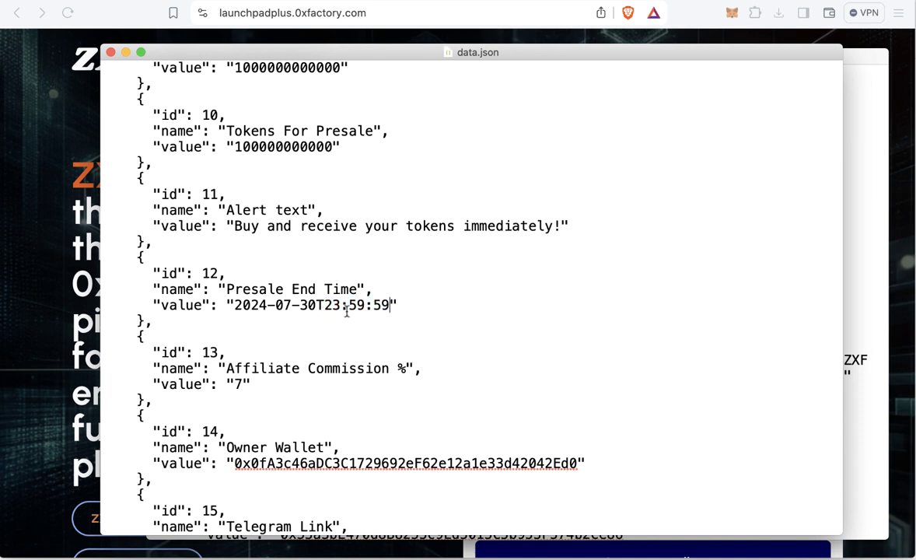
pyautogui.moveTo(315, 305); pyautogui.dragTo(301, 305)
pyautogui.moveTo(250, 304); pyautogui.dragTo(263, 305)
pyautogui.click(313, 321)
# Try 0 as the Affiliate Commission % value and set it back to 7
pyautogui.scroll(-2, 313, 323)
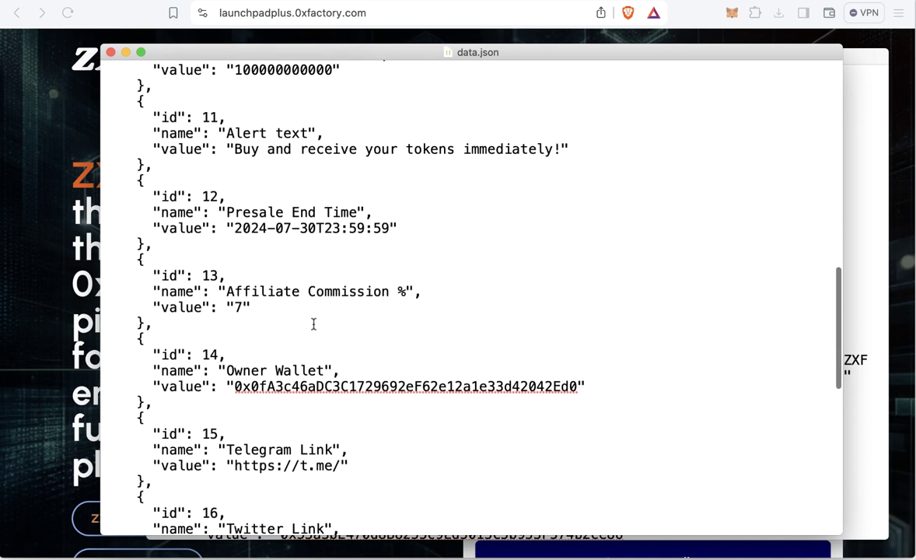
pyautogui.doubleClick(238, 303)
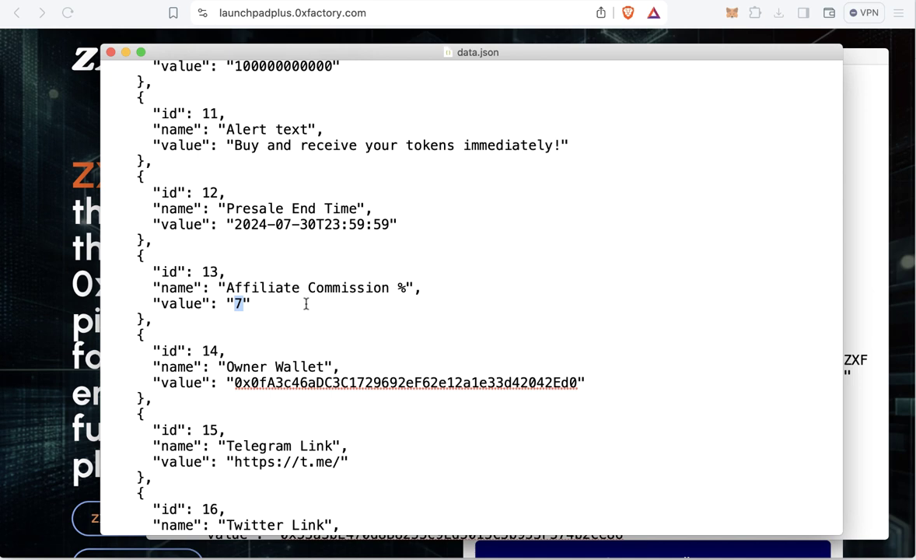
pyautogui.write('0')
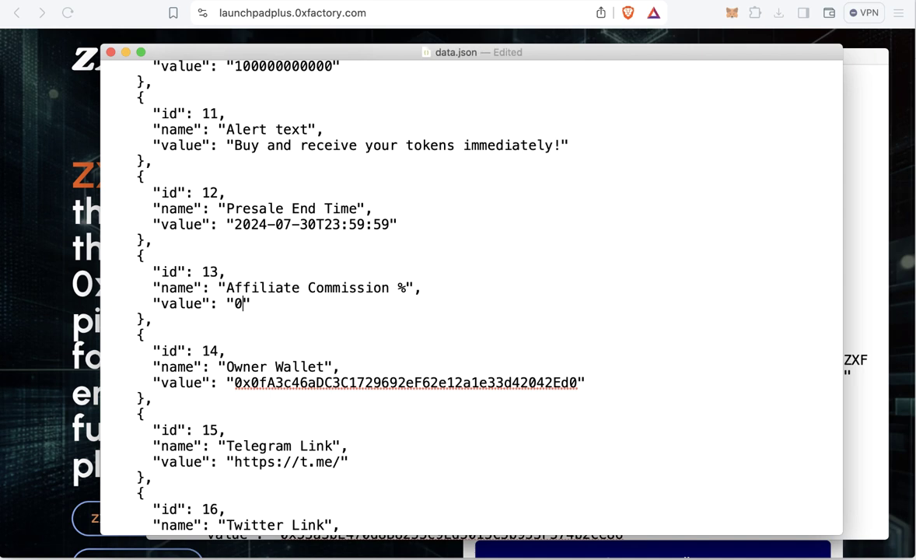
pyautogui.press('BackSpace')
pyautogui.write('7')
# Examine the Owner Wallet address in the Cup Token data.json
pyautogui.scroll(-3, 342, 326)
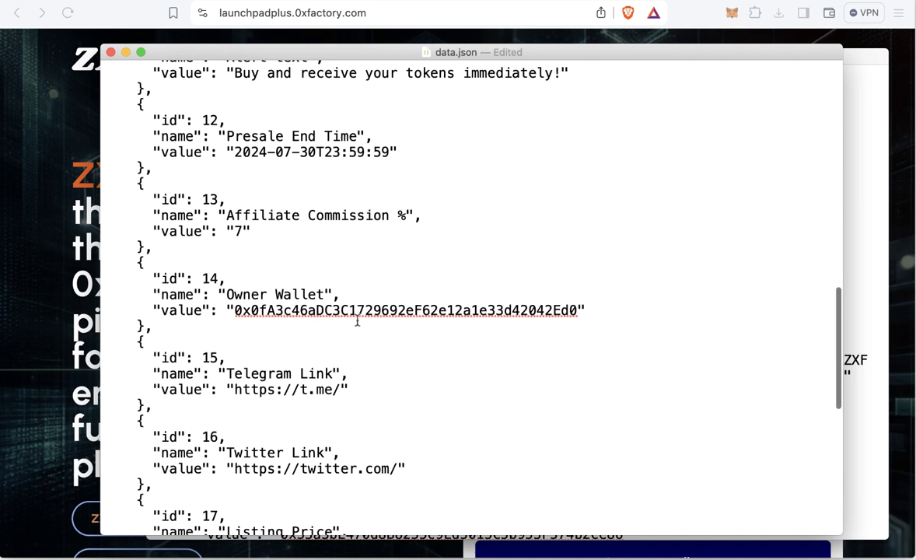
pyautogui.doubleClick(350, 309)
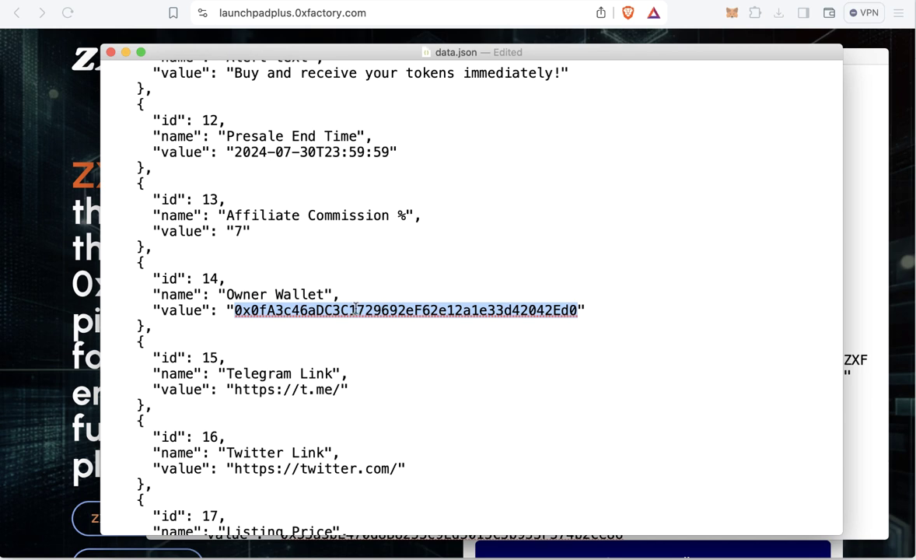
pyautogui.scroll(-2, 356, 310)
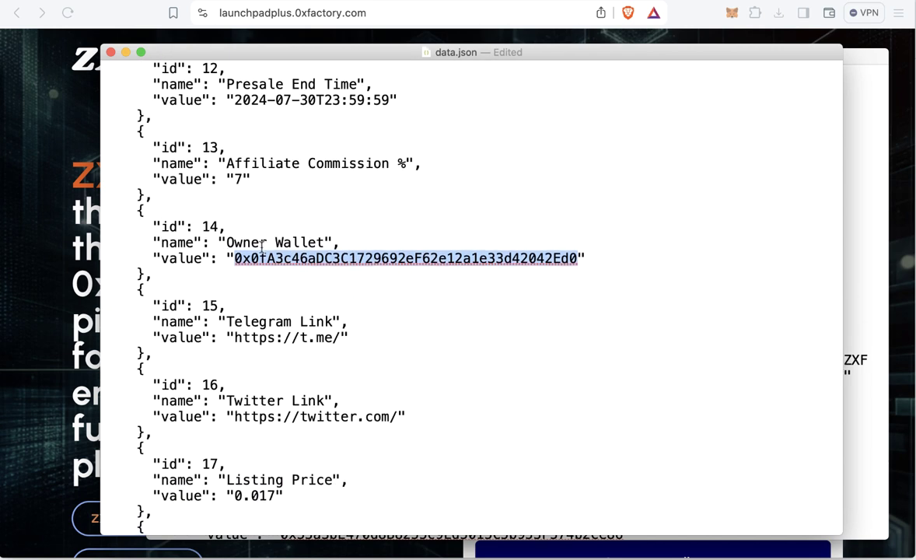
pyautogui.scroll(-2, 306, 247)
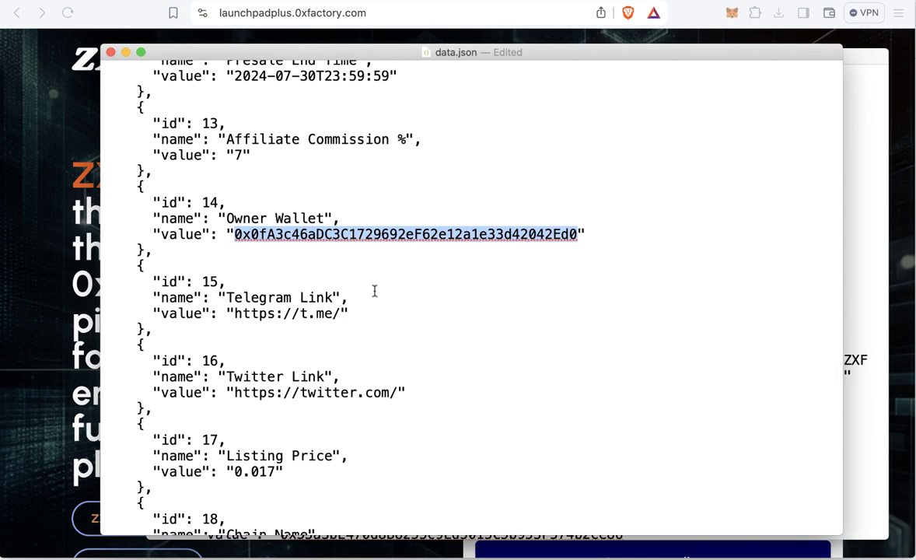
# Switch to the ZXF presale page in the browser and look over its purchase form and buying options
pyautogui.press('super+Tab')
pyautogui.scroll(-5, 358, 295)
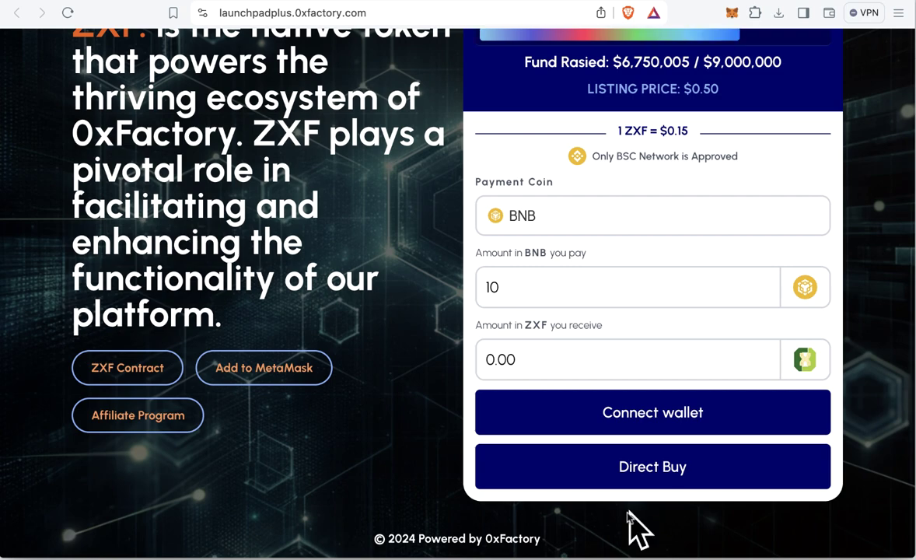
pyautogui.scroll(5, 631, 517)
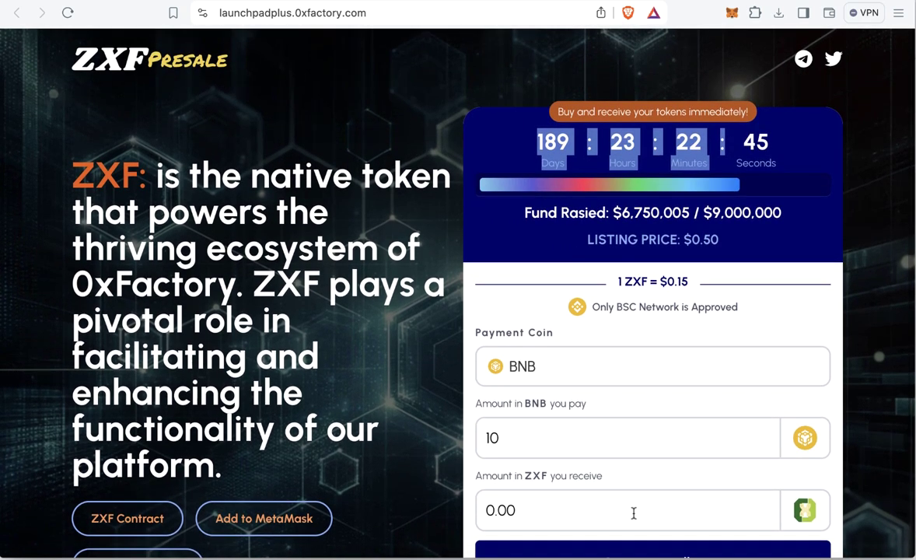
pyautogui.click(560, 327)
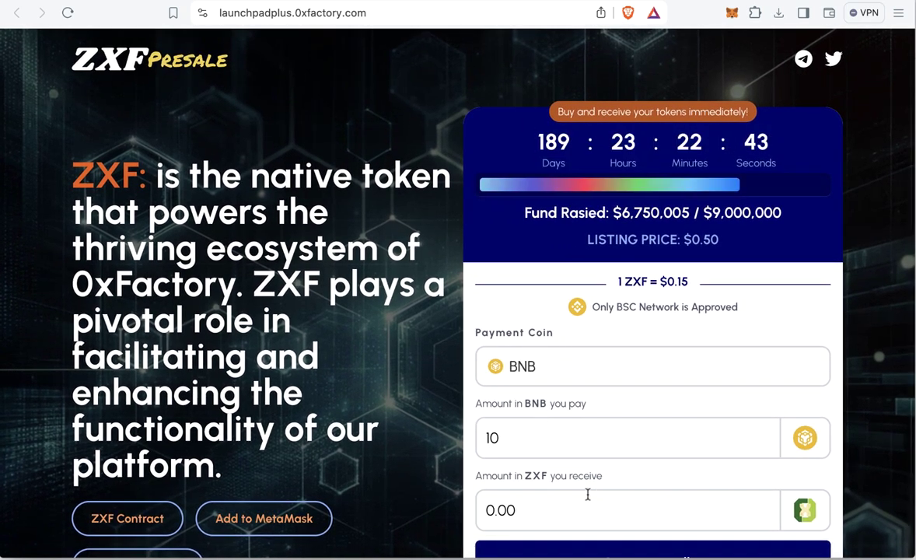
# Return to the Cup Token data.json and examine the Telegram Link and Twitter Link entries
pyautogui.click(773, 555)
pyautogui.scroll(-1, 452, 321)
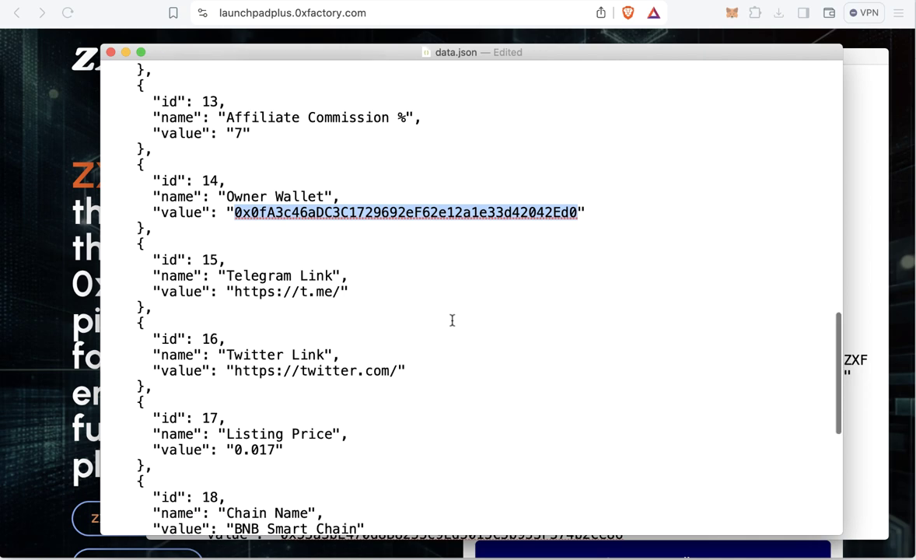
pyautogui.scroll(-2, 452, 320)
pyautogui.moveTo(227, 228); pyautogui.dragTo(316, 227)
pyautogui.moveTo(268, 305); pyautogui.dragTo(294, 306)
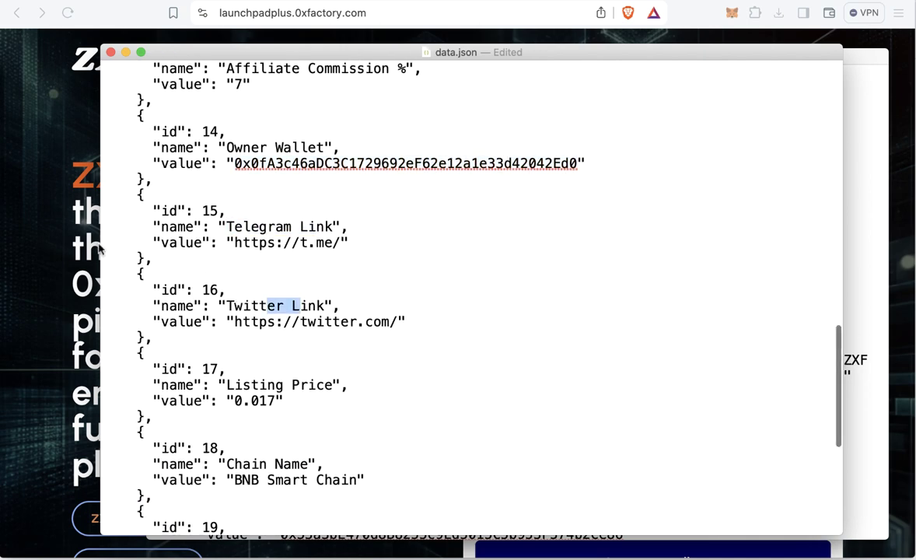
# Compare the social links and Listing Price in the Cup Token data.json with the matching elements on the ZXF presale page
pyautogui.press('super+Tab')
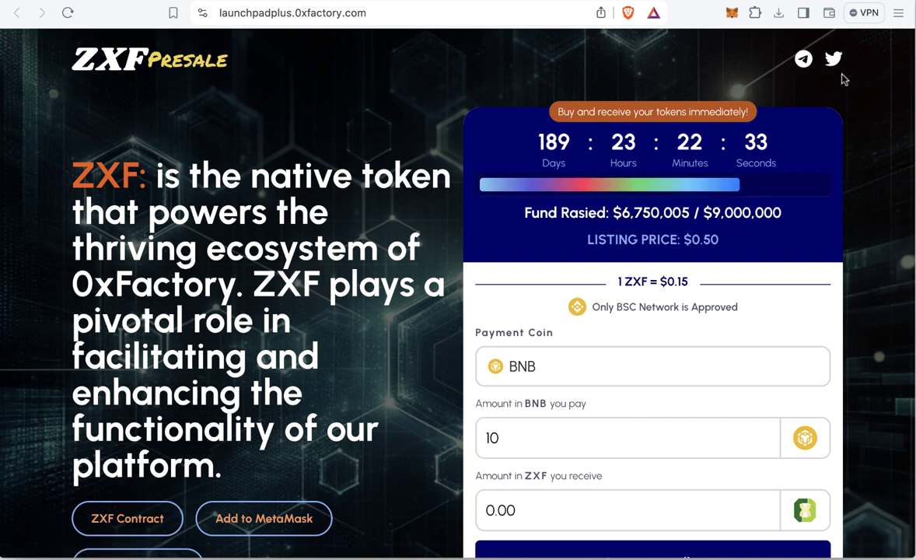
pyautogui.click(486, 557)
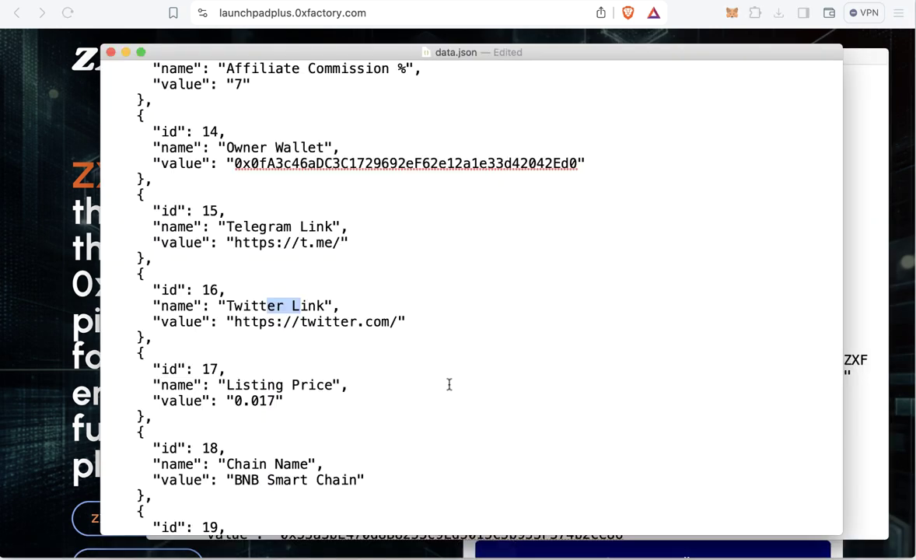
pyautogui.scroll(-3, 447, 382)
pyautogui.moveTo(247, 259); pyautogui.dragTo(278, 255)
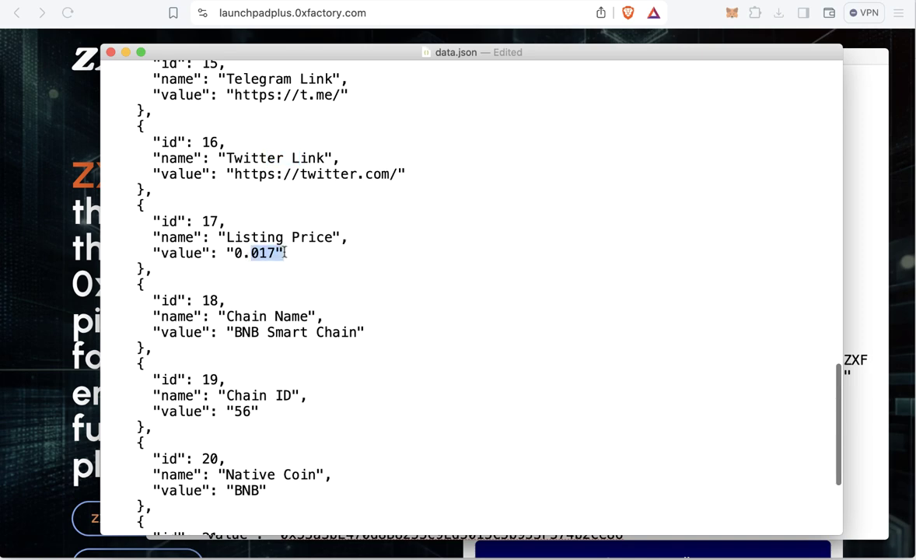
pyautogui.click(31, 260)
pyautogui.moveTo(719, 243); pyautogui.dragTo(587, 240)
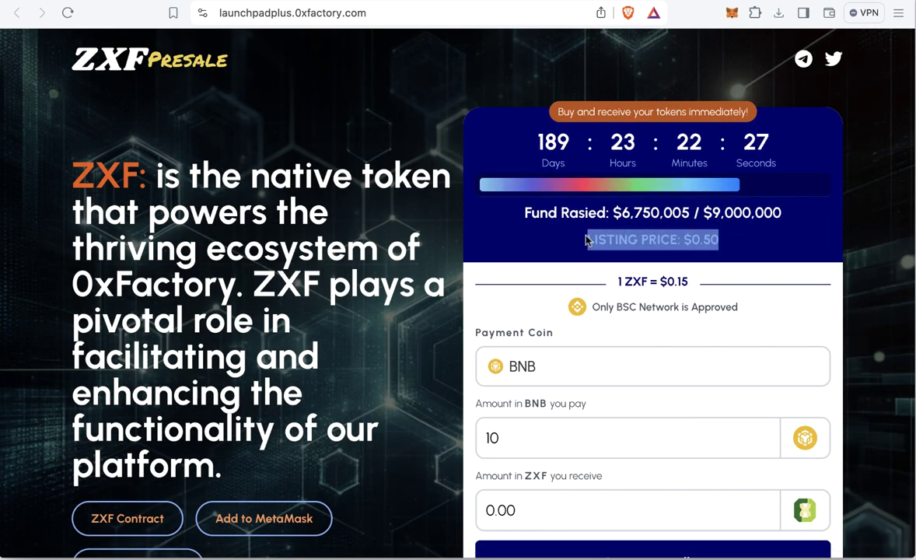
pyautogui.click(486, 557)
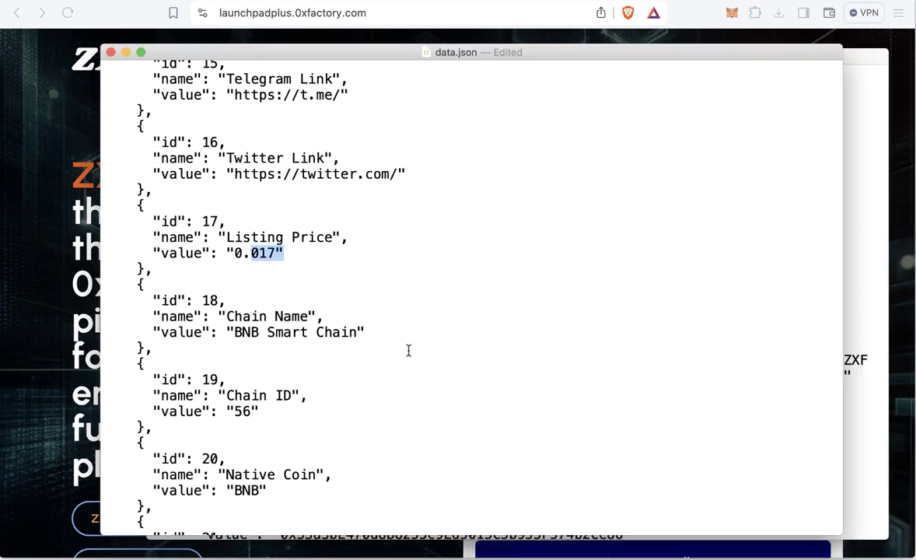
# Examine the Chain Name, Chain ID, Native Coin, Minimum Buy and Maximum Buy entries in the Cup Token data.json
pyautogui.scroll(-2, 409, 349)
pyautogui.scroll(-3, 283, 282)
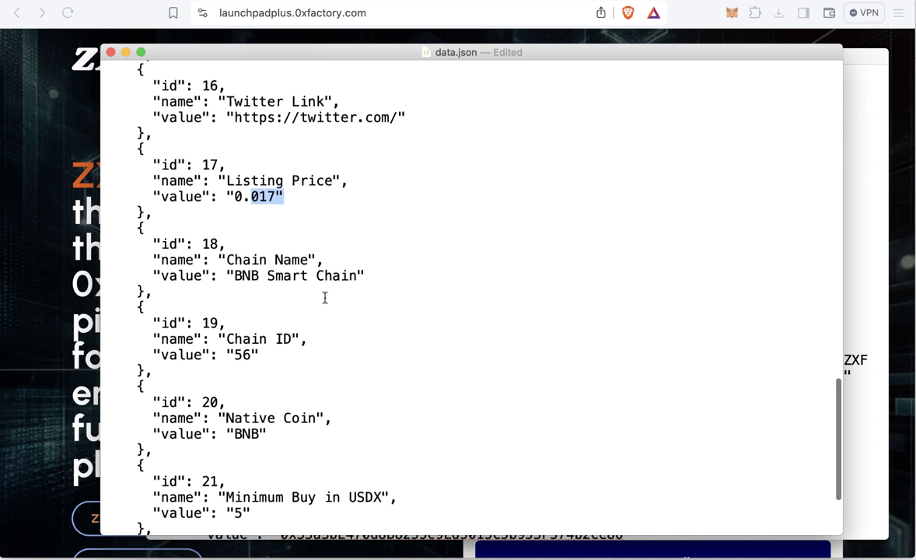
pyautogui.scroll(-3, 300, 317)
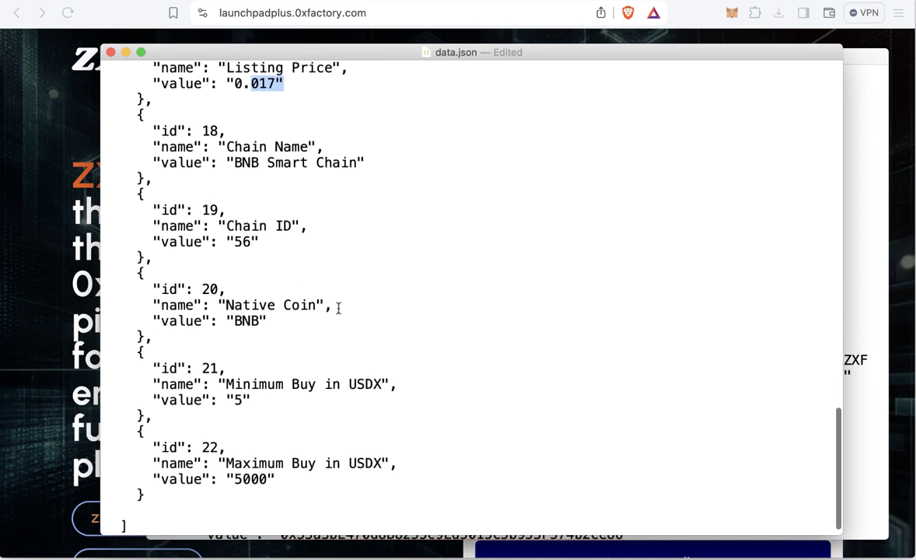
pyautogui.scroll(-2, 337, 308)
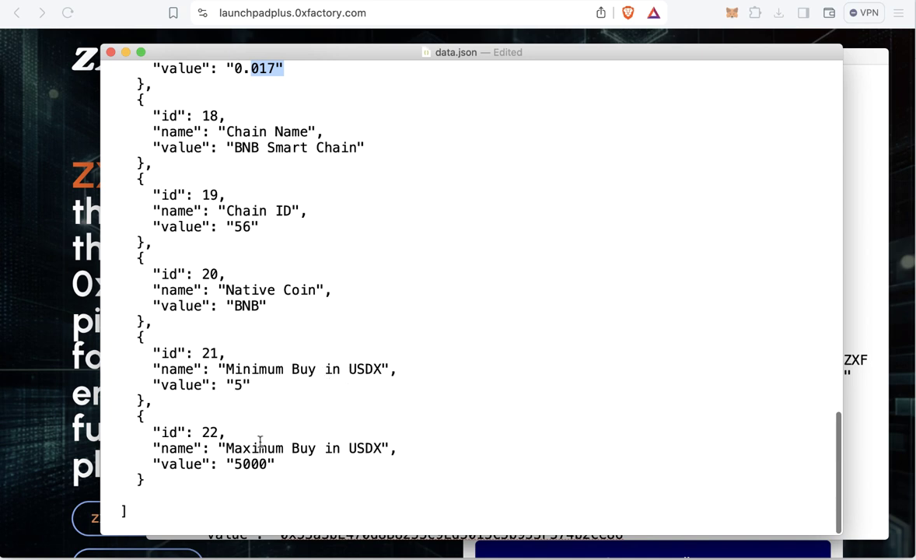
pyautogui.doubleClick(238, 384)
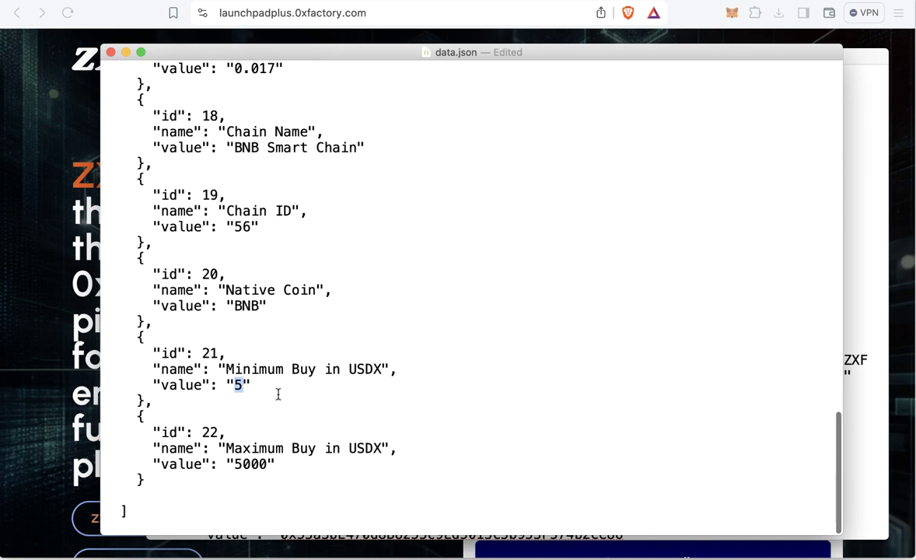
pyautogui.doubleClick(248, 464)
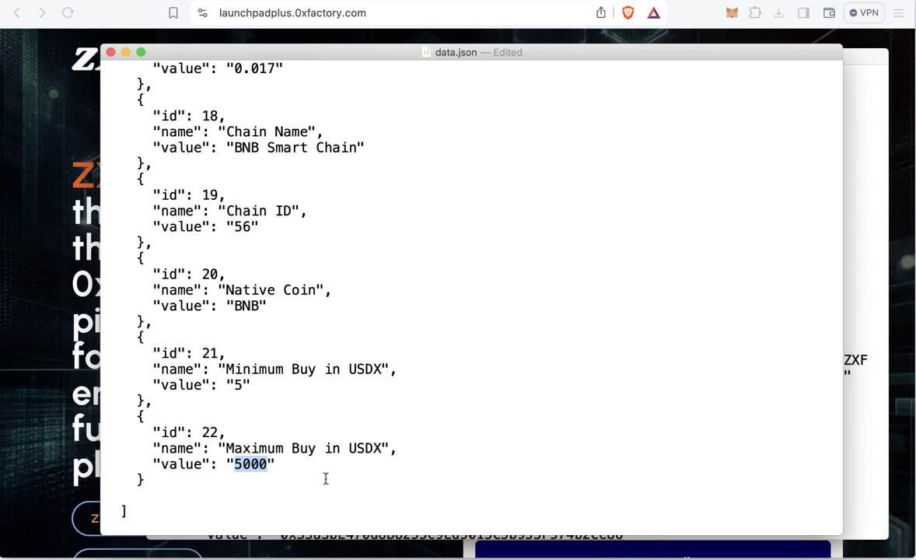
# Return to the start of data.json and place the text cursor inside the empty Presale Contract value
pyautogui.scroll(20, 256, 343)
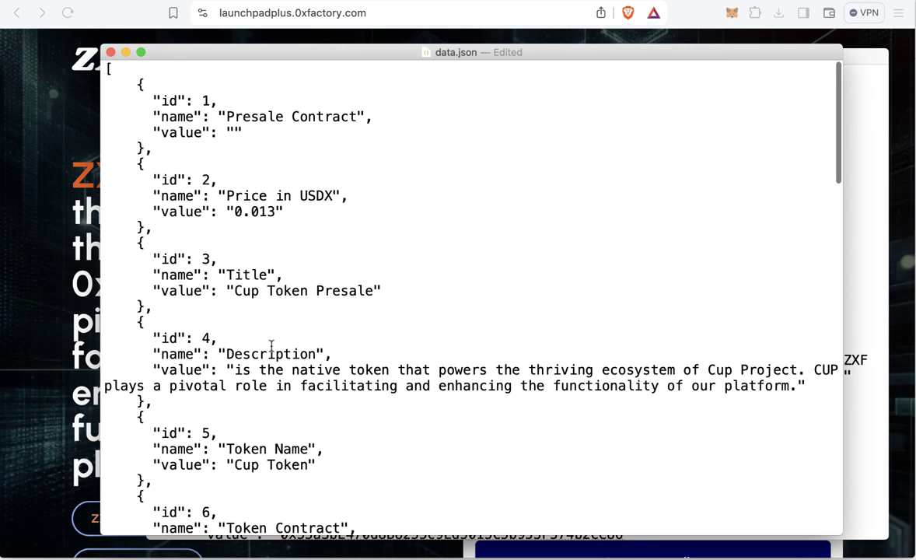
pyautogui.moveTo(168, 174); pyautogui.dragTo(339, 321)
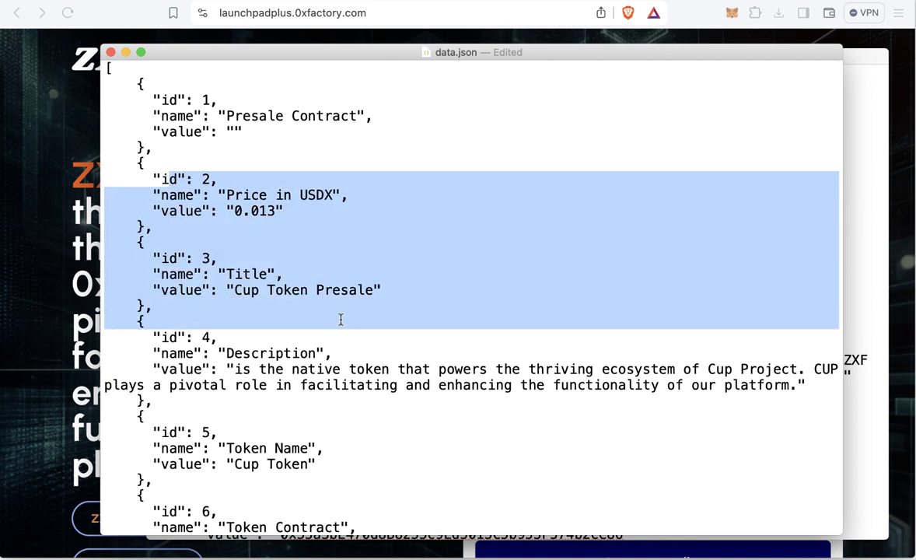
pyautogui.click(340, 319)
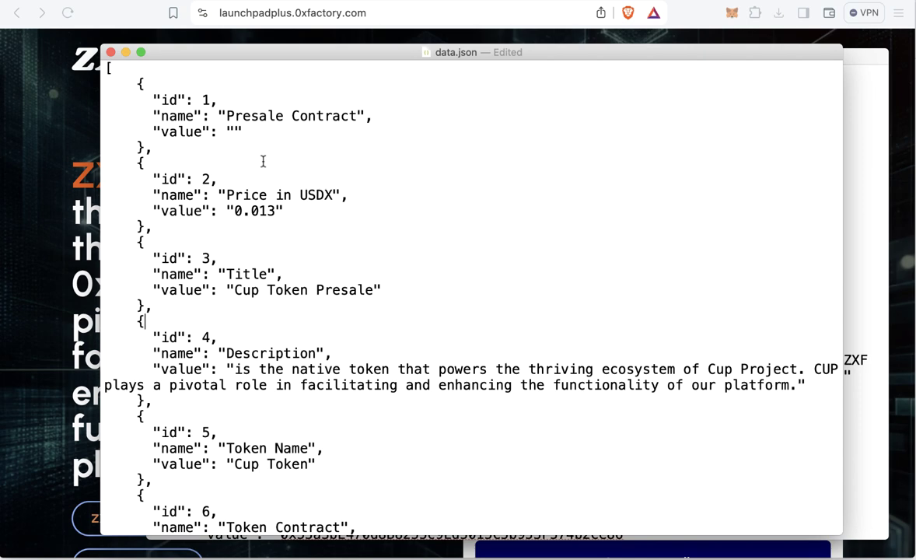
pyautogui.tripleClick(223, 113)
pyautogui.click(296, 126)
pyautogui.press('Left')
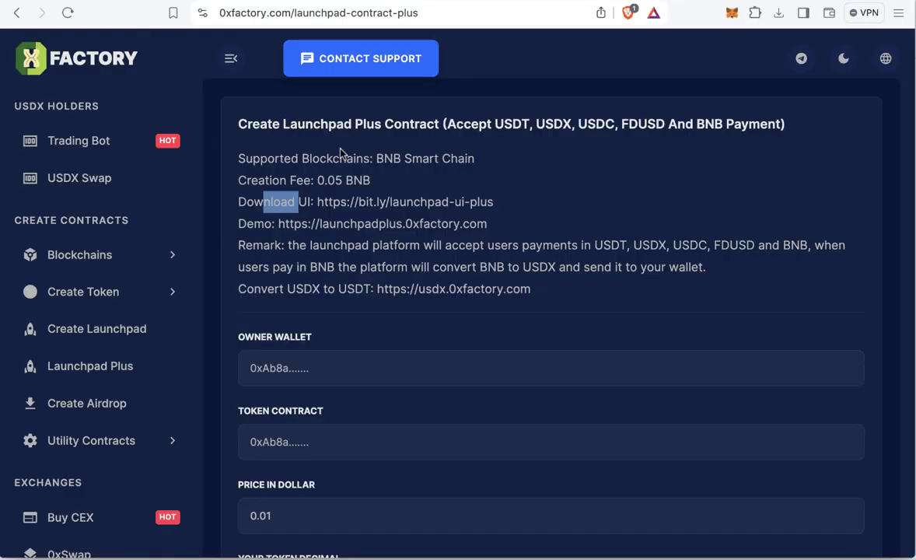
# Open 0xFactory's Launchpad Plus contract page in the browser and review the fields of its creation form
pyautogui.scroll(-1, 340, 153)
pyautogui.scroll(-5, 340, 153)
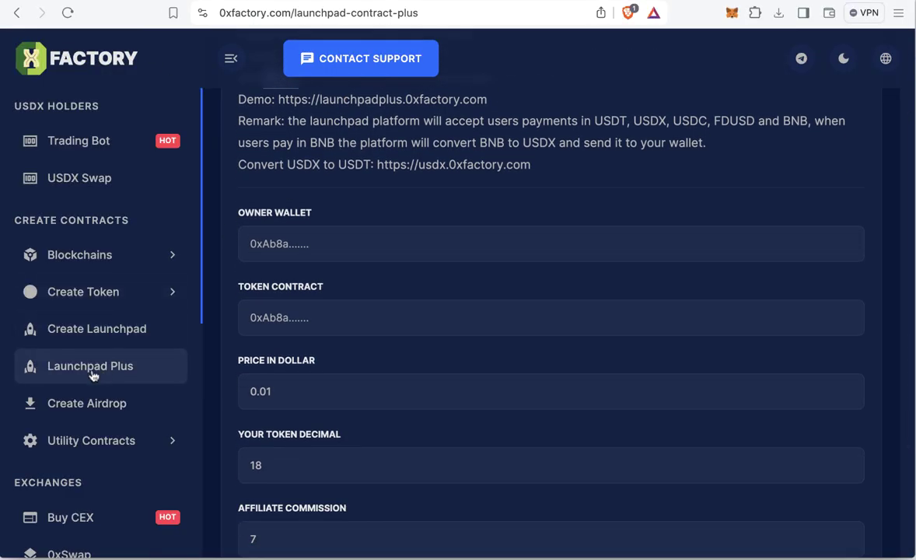
pyautogui.click(90, 371)
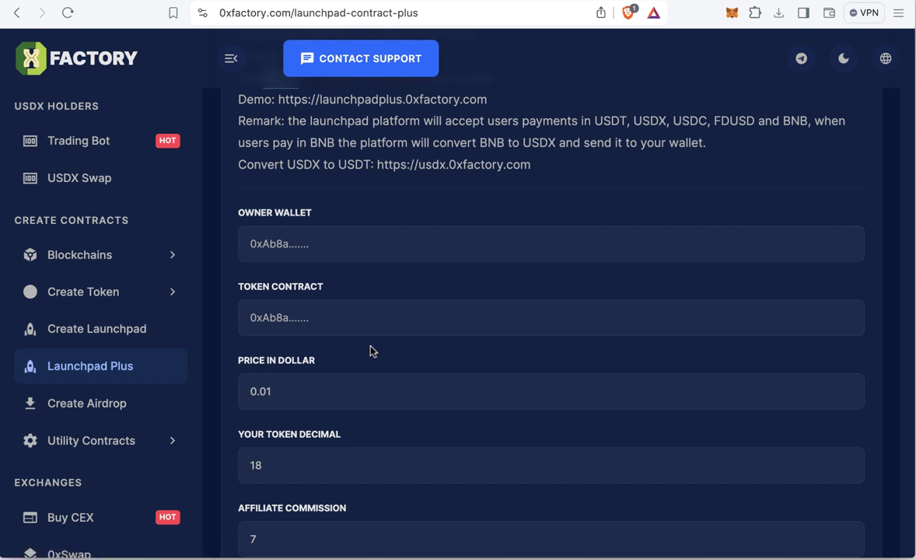
pyautogui.scroll(-3, 371, 351)
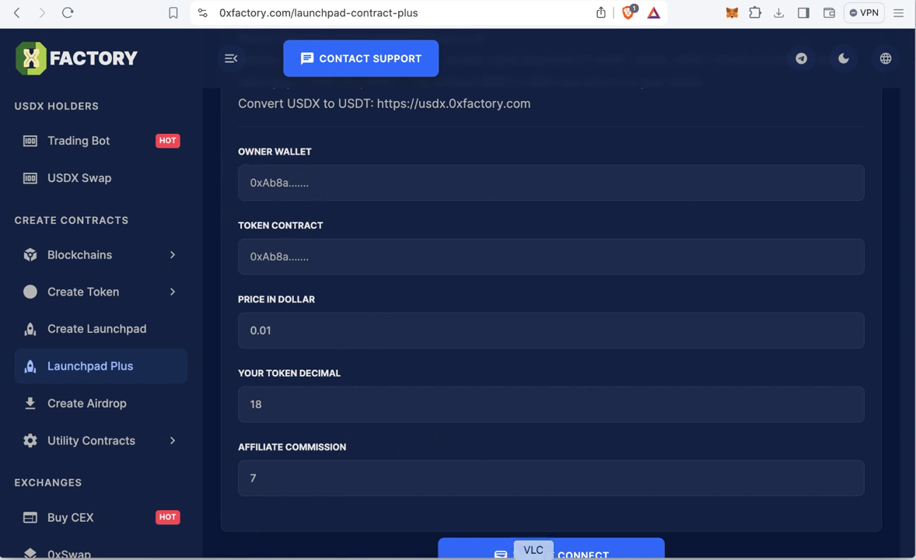
# Switch to TextEdit and close the original 0xFactory Presale data.json, keeping the Cup Token version open
pyautogui.click(465, 550)
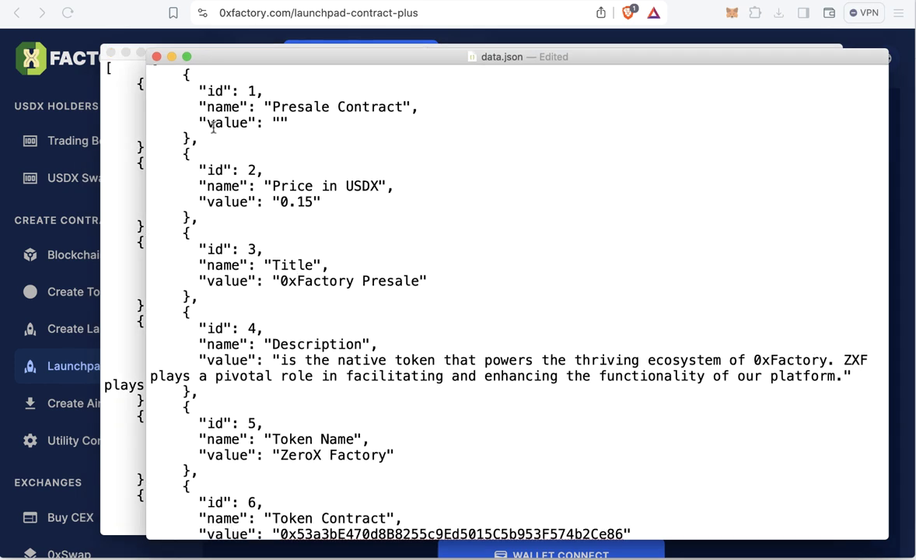
pyautogui.click(124, 67)
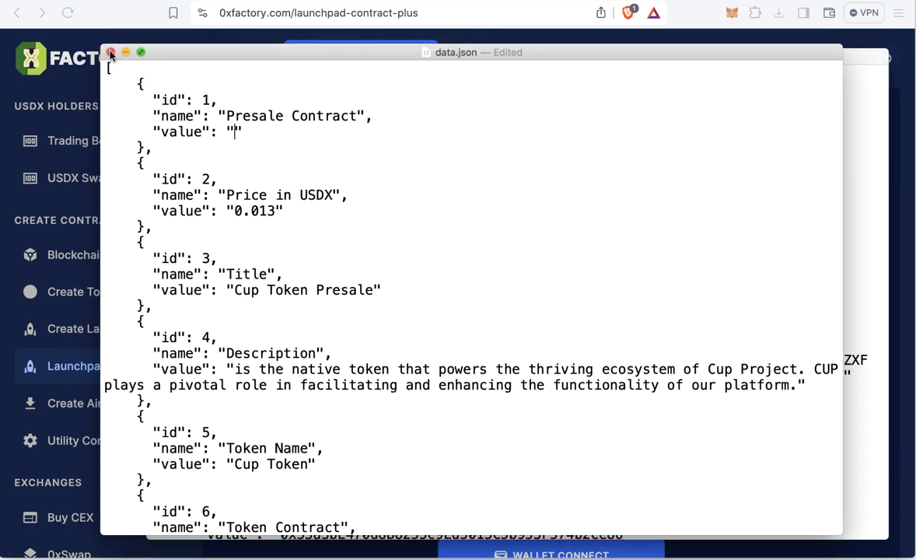
pyautogui.click(854, 247)
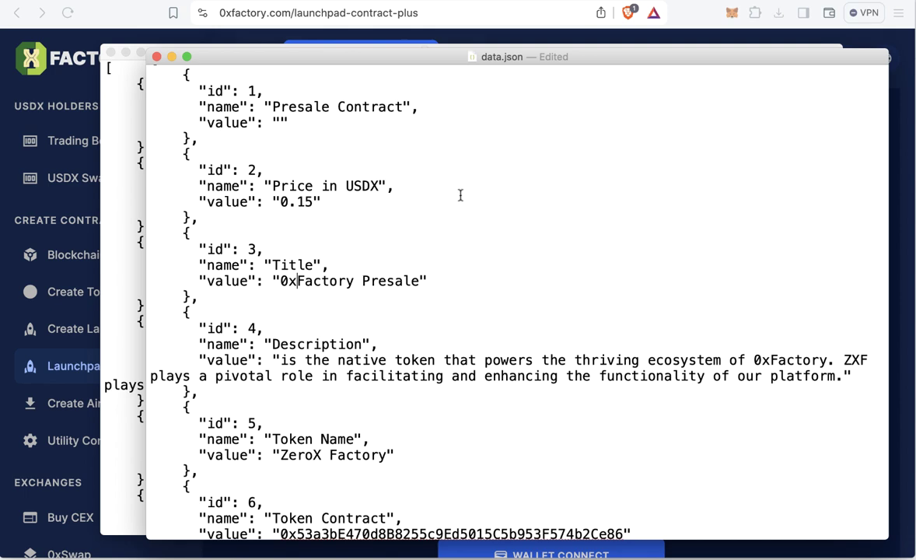
pyautogui.click(156, 58)
# Copy the Owner Wallet address from the Cup Token data.json into the Owner Wallet field of the Launchpad Plus form
pyautogui.scroll(-15, 309, 281)
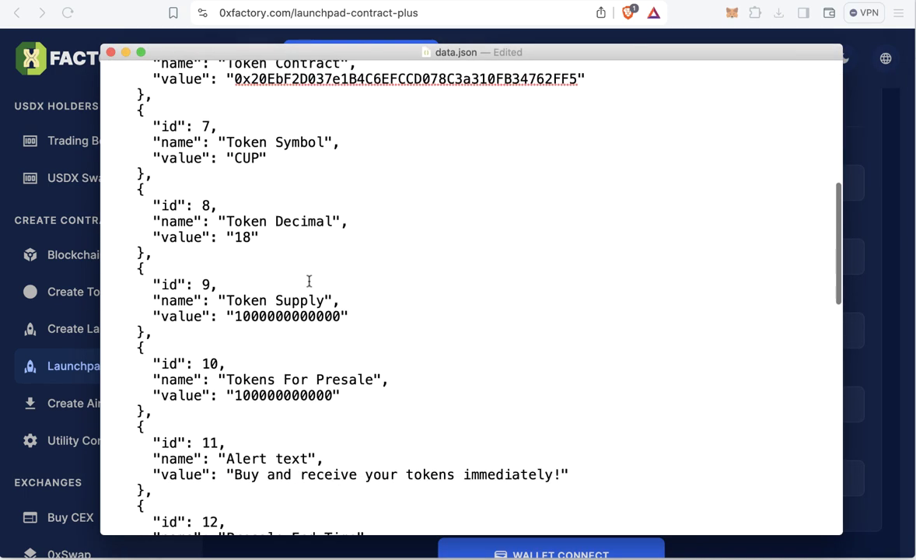
pyautogui.doubleClick(298, 273)
pyautogui.press('super+c')
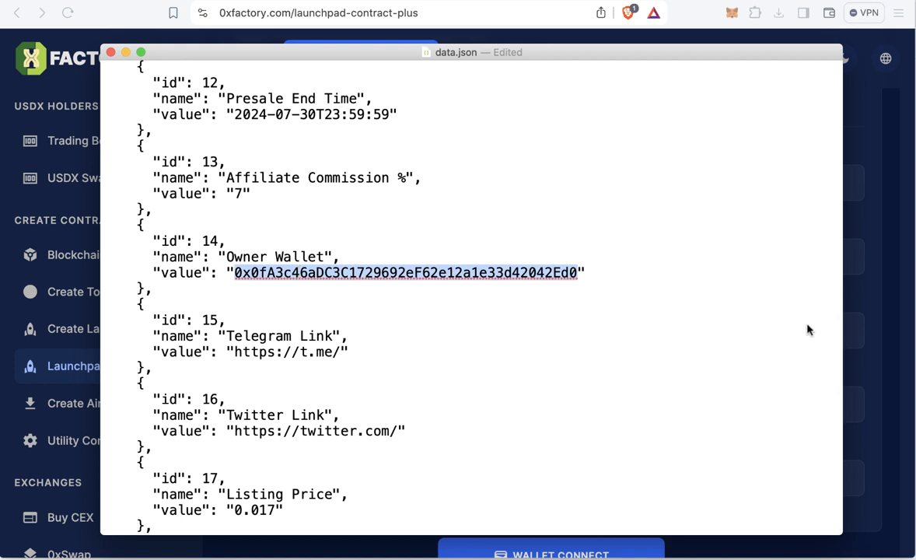
pyautogui.click(852, 311)
pyautogui.click(357, 175)
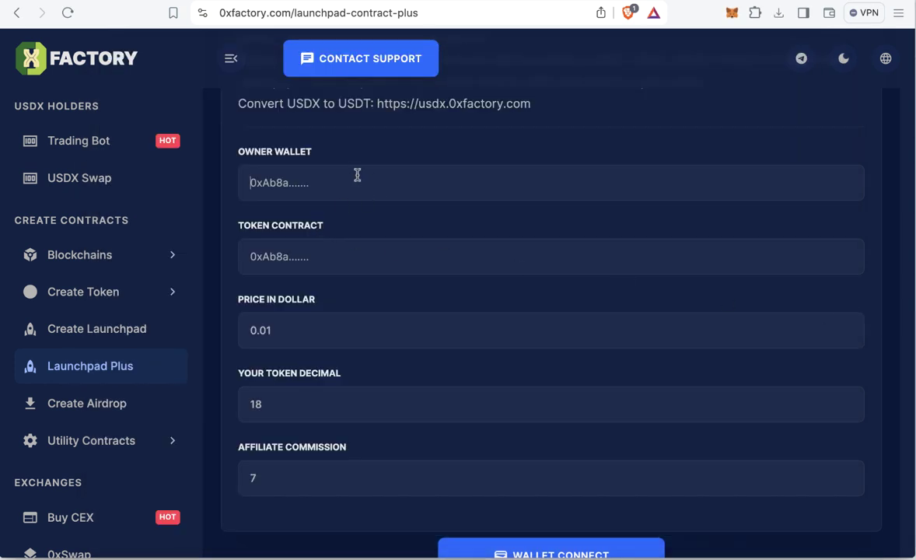
pyautogui.press('super+v')
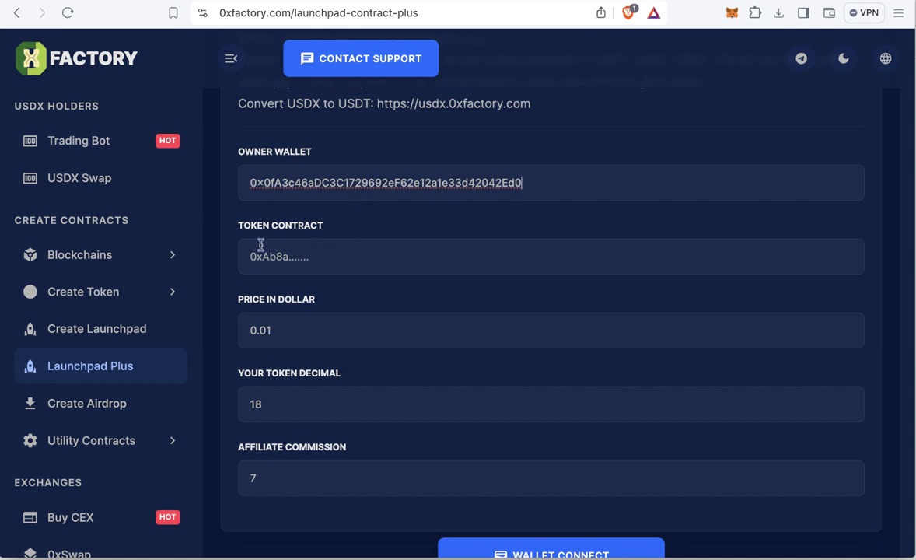
# Copy the Token Contract address from the Cup Token data.json into the Token Contract field of the Launchpad Plus form
pyautogui.click(485, 553)
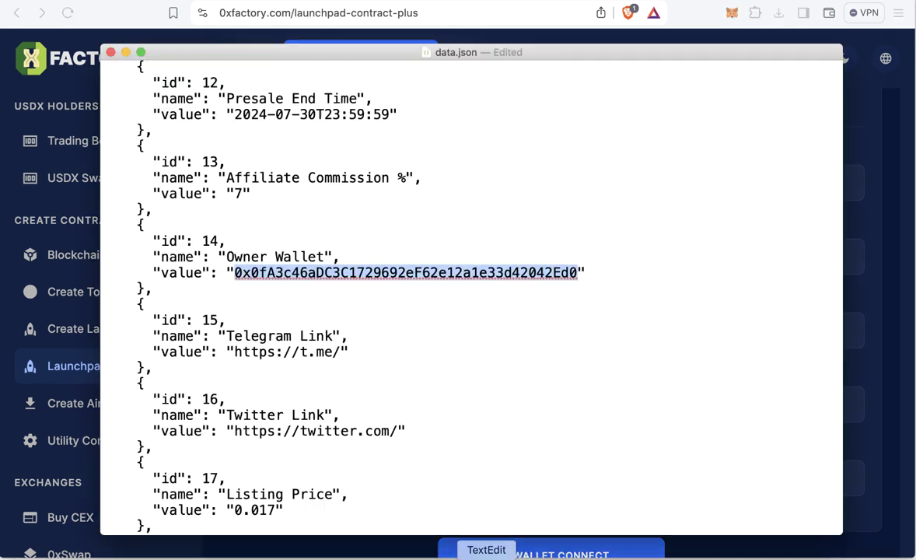
pyautogui.scroll(10, 450, 365)
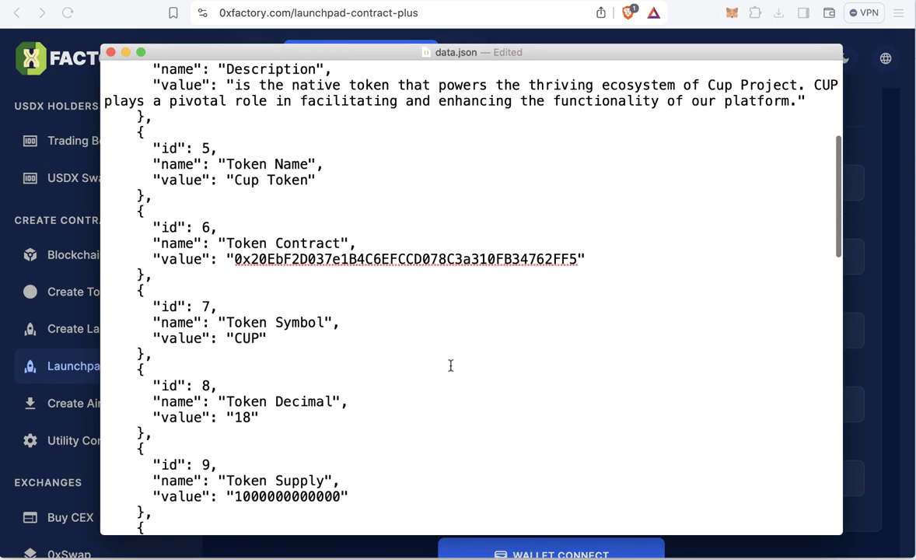
pyautogui.doubleClick(489, 259)
pyautogui.press('super+c')
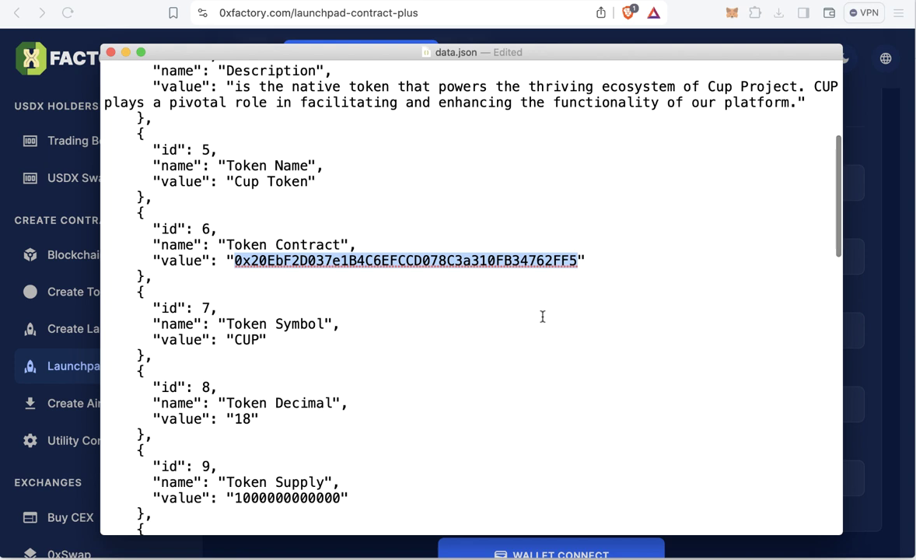
pyautogui.click(851, 301)
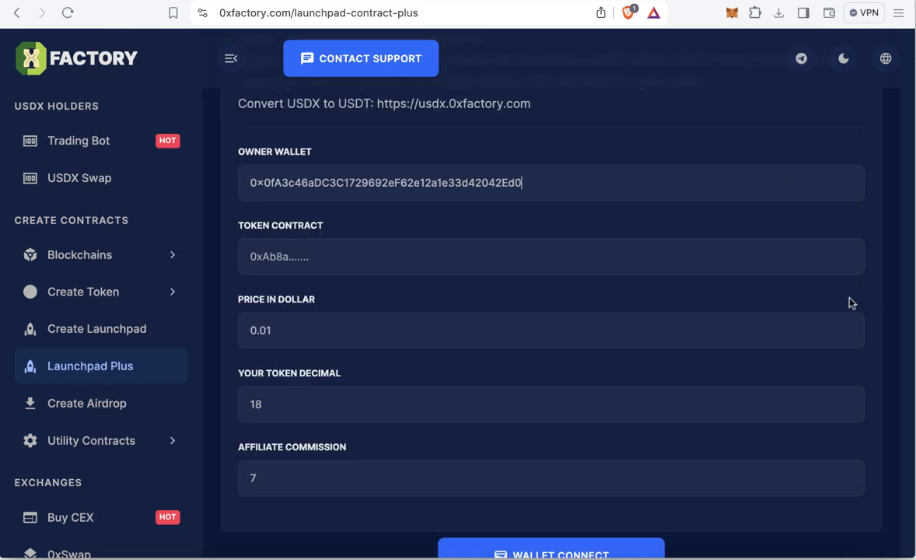
pyautogui.press('super+v')
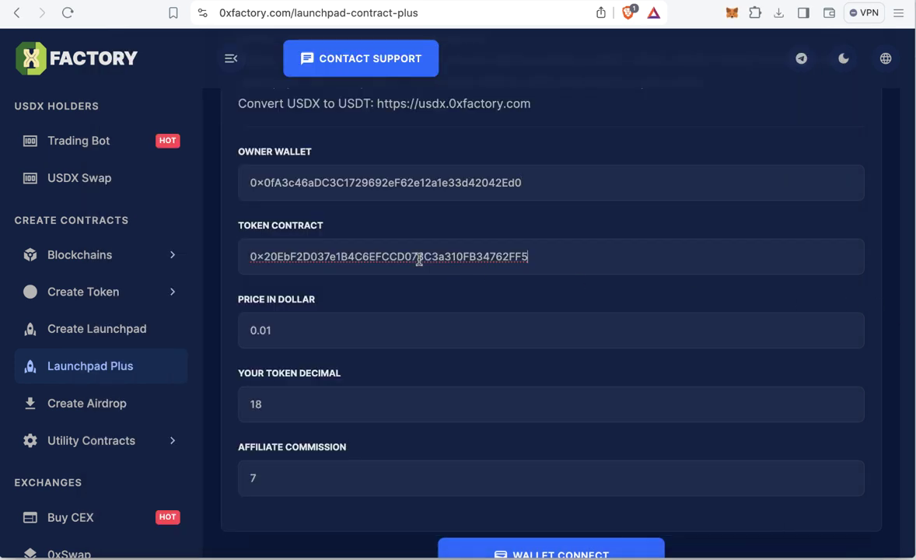
# Look up Price in USDX in the Cup Token data.json and set the form's Price in Dollar to 0.013
pyautogui.click(307, 324)
pyautogui.click(486, 556)
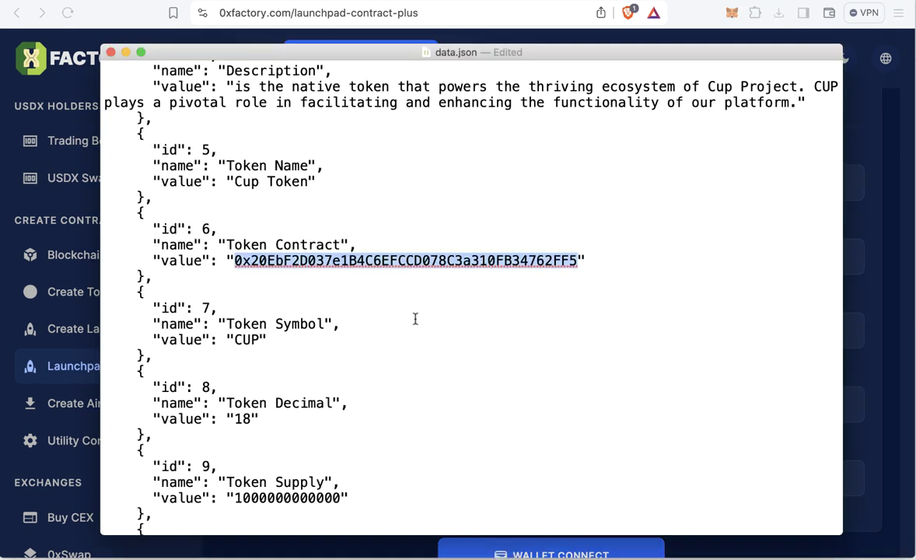
pyautogui.scroll(5, 416, 319)
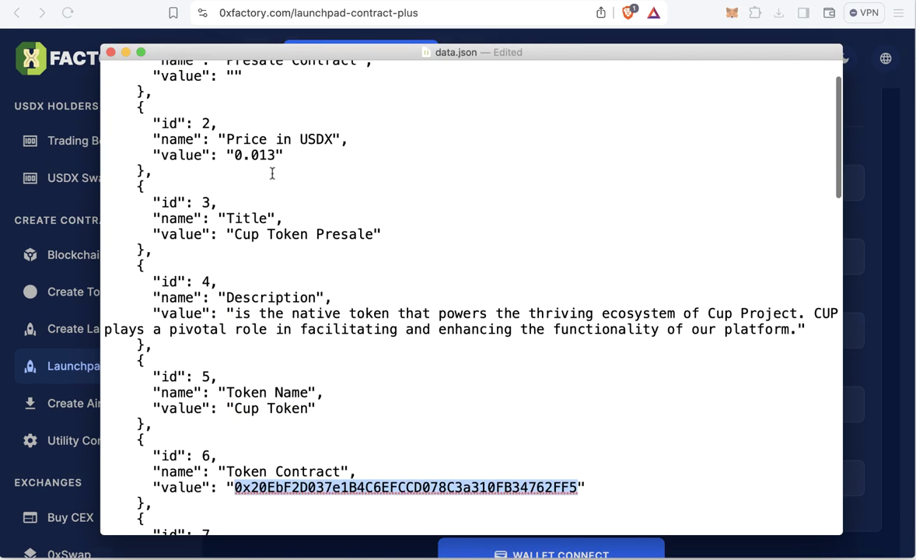
pyautogui.press('super+Tab')
pyautogui.click(282, 335)
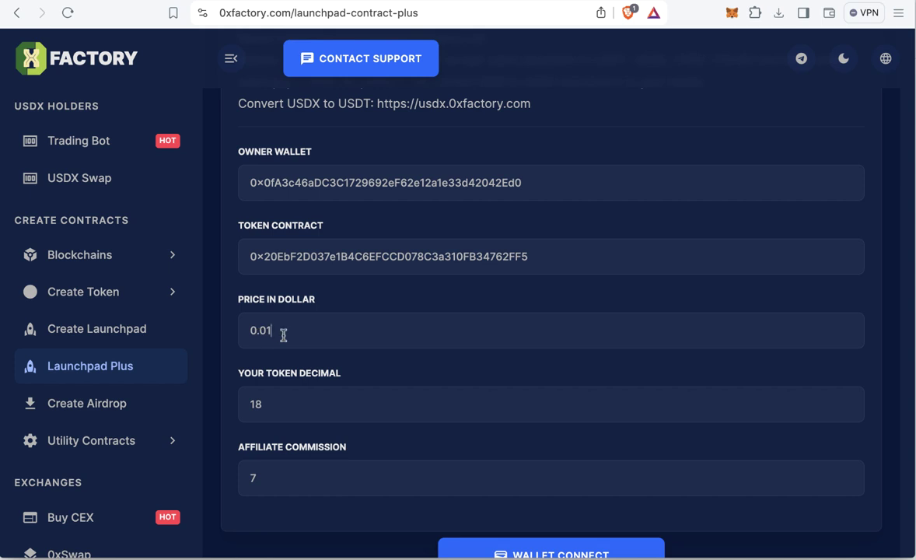
pyautogui.write('3')
# Check the token decimal and affiliate commission values in the Launchpad Plus form
pyautogui.scroll(-1, 413, 376)
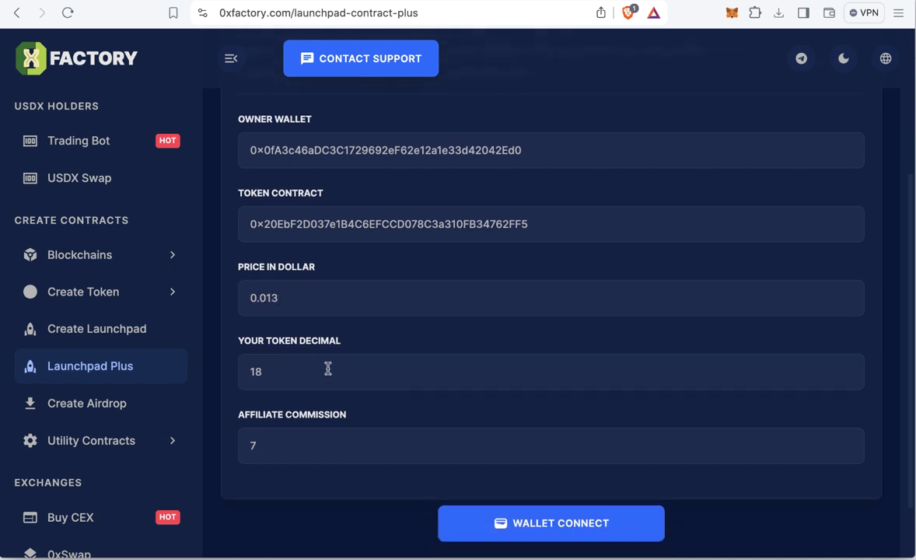
pyautogui.click(281, 376)
pyautogui.press('super+a')
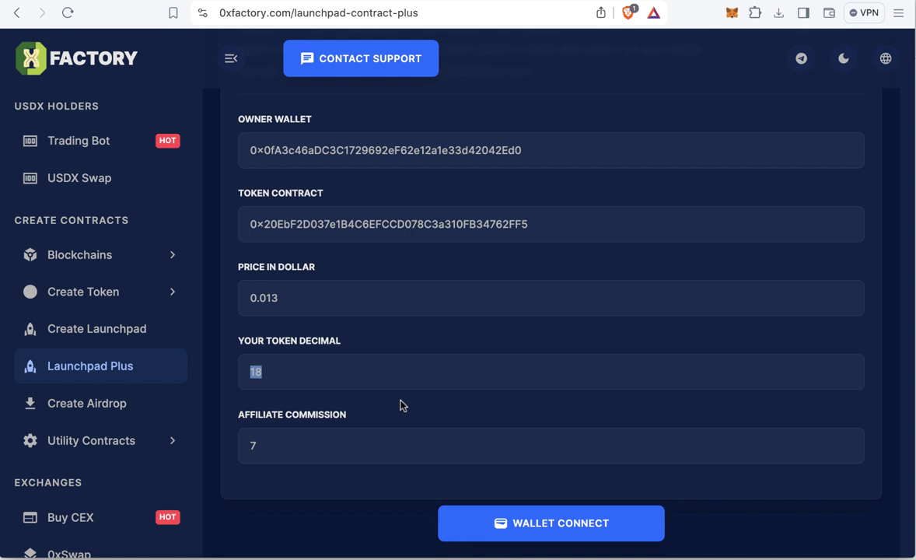
pyautogui.scroll(-2, 433, 407)
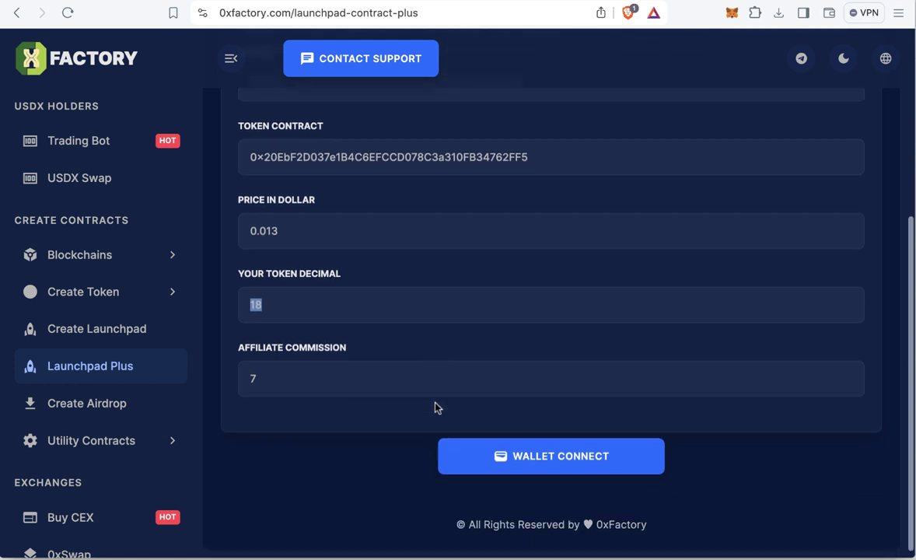
# Review the affiliate commission, owner wallet, token contract, price and decimal values in the Launchpad Plus form
pyautogui.click(333, 384)
pyautogui.press('super+a')
pyautogui.press('Left')
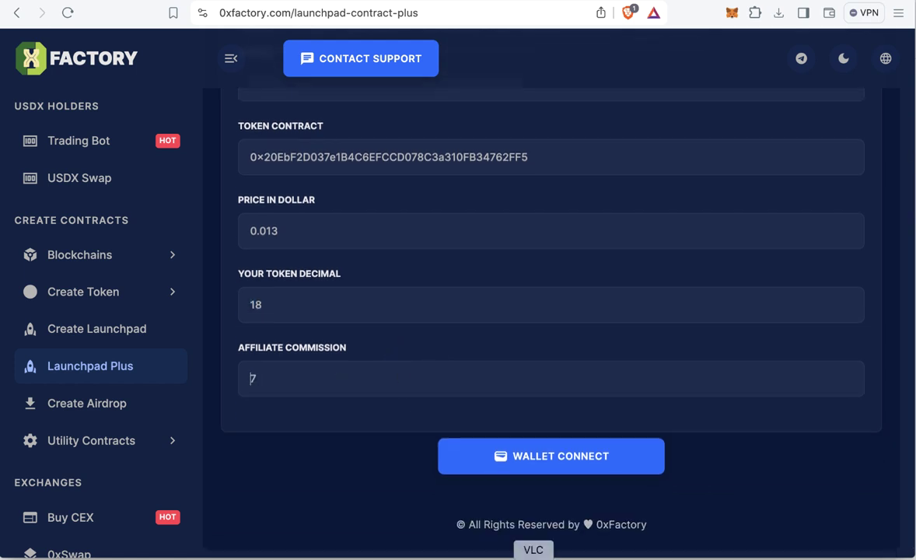
pyautogui.scroll(3, 377, 490)
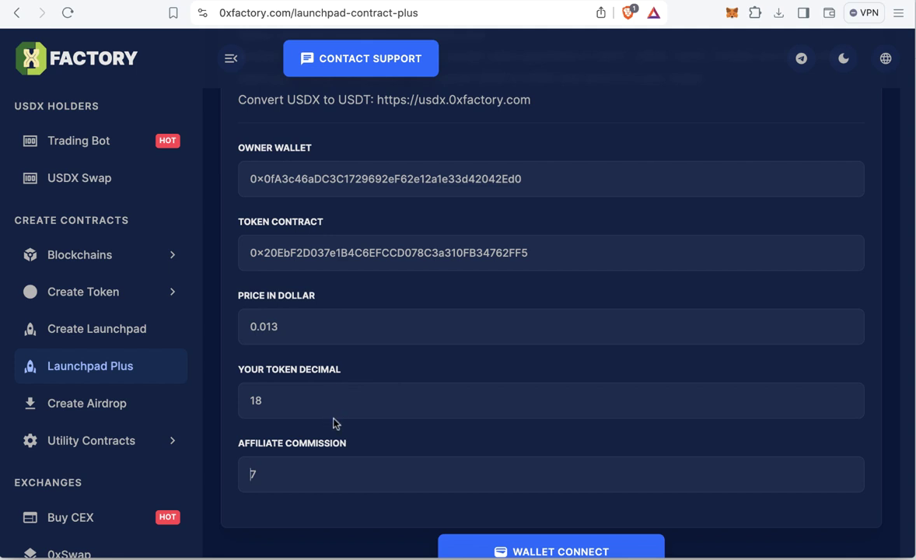
pyautogui.scroll(-1, 348, 459)
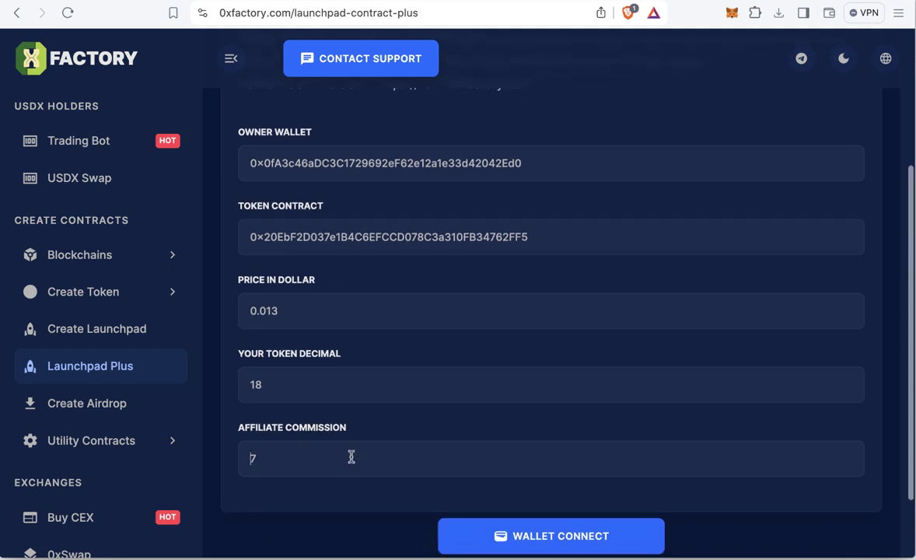
# Connect the MetaMask wallet to 0xfactory.com and grant the requested account permissions
pyautogui.scroll(-3, 375, 457)
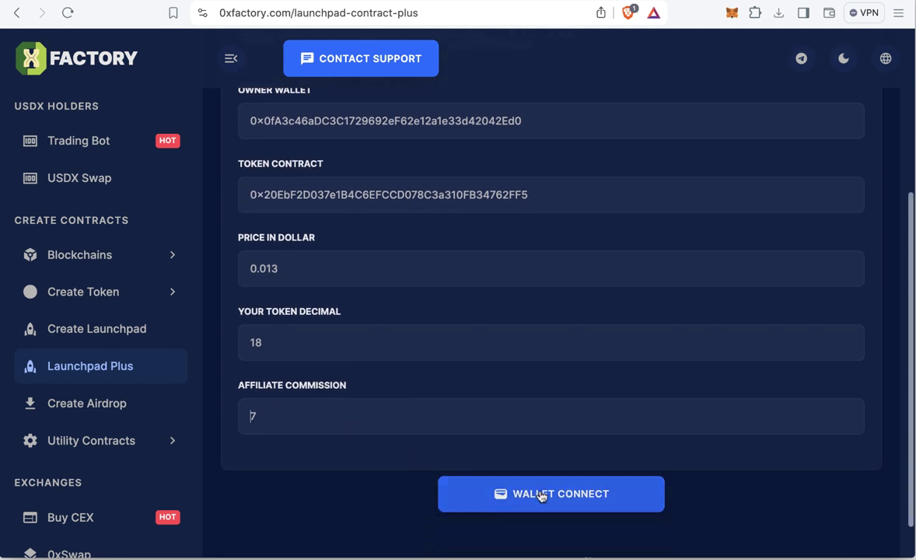
pyautogui.click(540, 494)
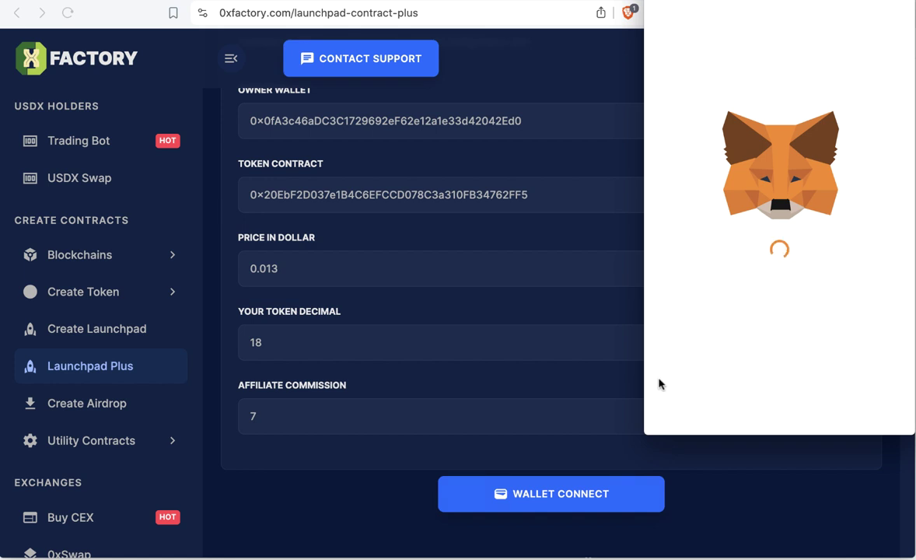
pyautogui.click(844, 404)
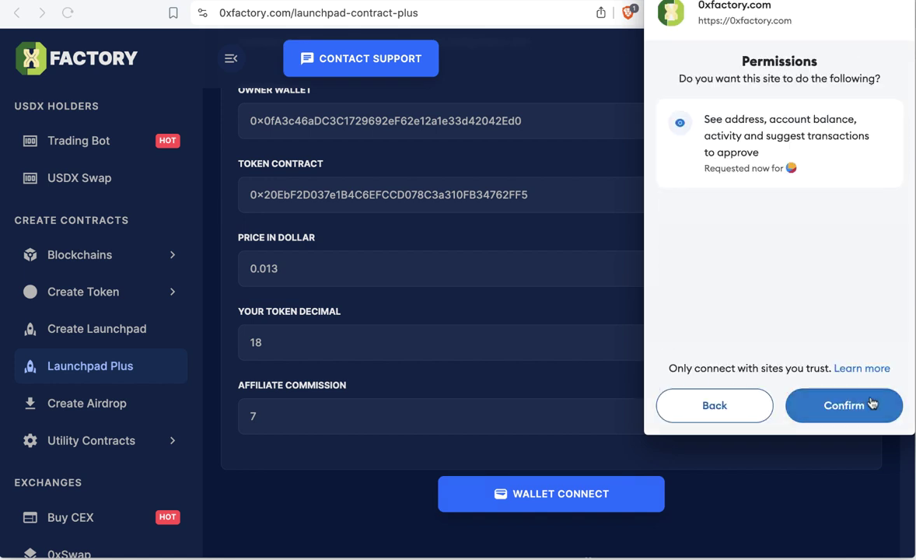
pyautogui.click(855, 407)
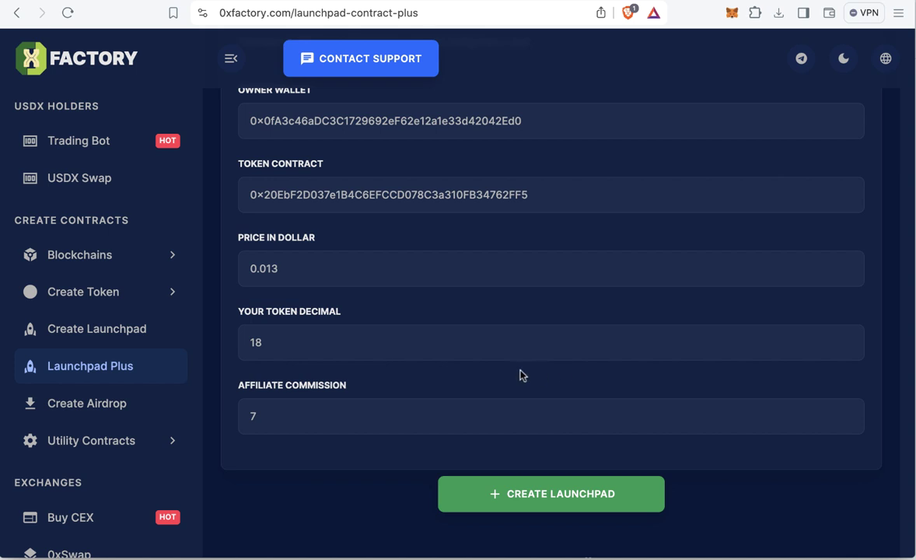
# Create the launchpad from the completed form and approve the 0.05 BNB contract transaction in MetaMask
pyautogui.click(544, 503)
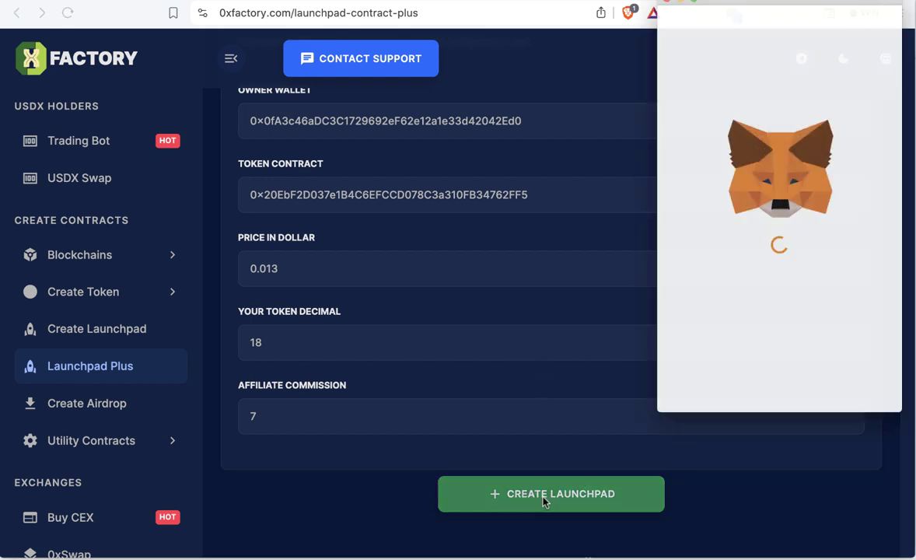
pyautogui.scroll(5, 535, 350)
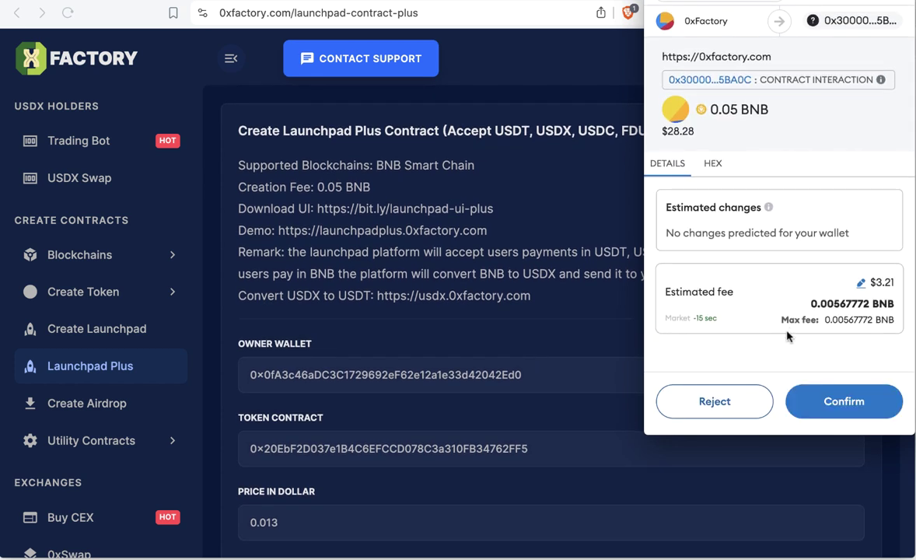
pyautogui.click(838, 411)
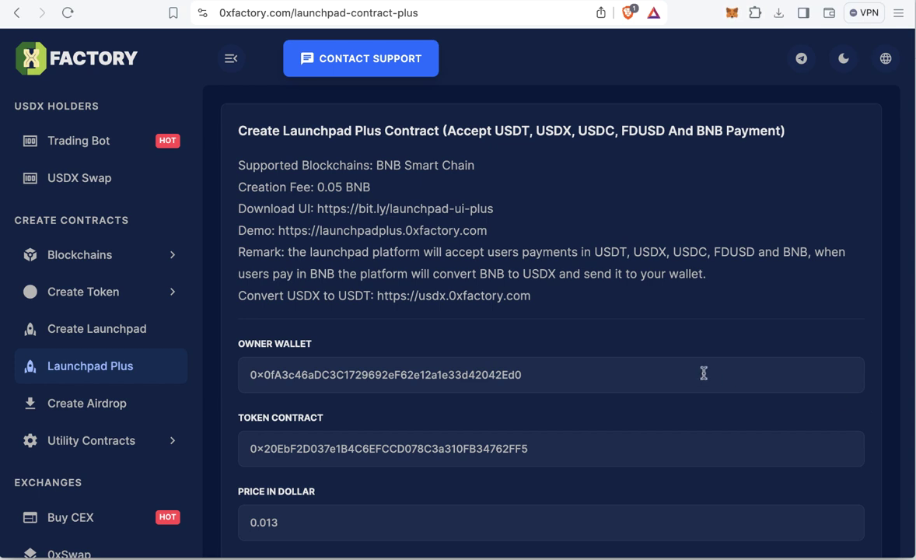
pyautogui.scroll(-5, 700, 371)
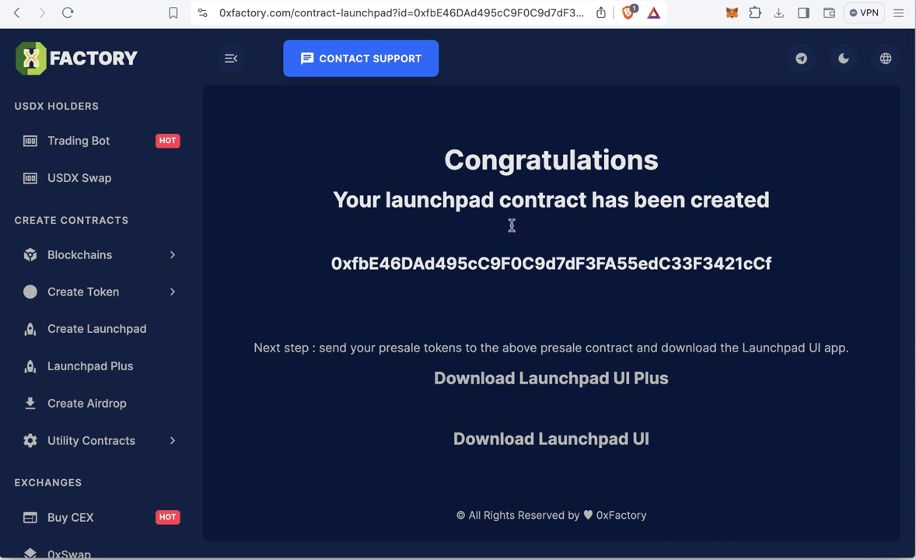
# Copy the new launchpad contract address into the empty Presale Contract value of data.json in TextEdit
pyautogui.moveTo(703, 207); pyautogui.dragTo(321, 202)
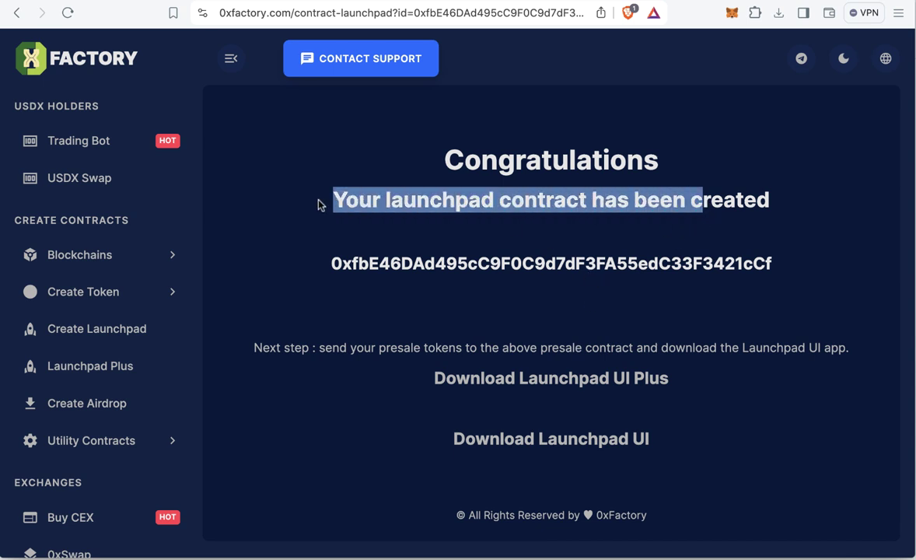
pyautogui.click(415, 212)
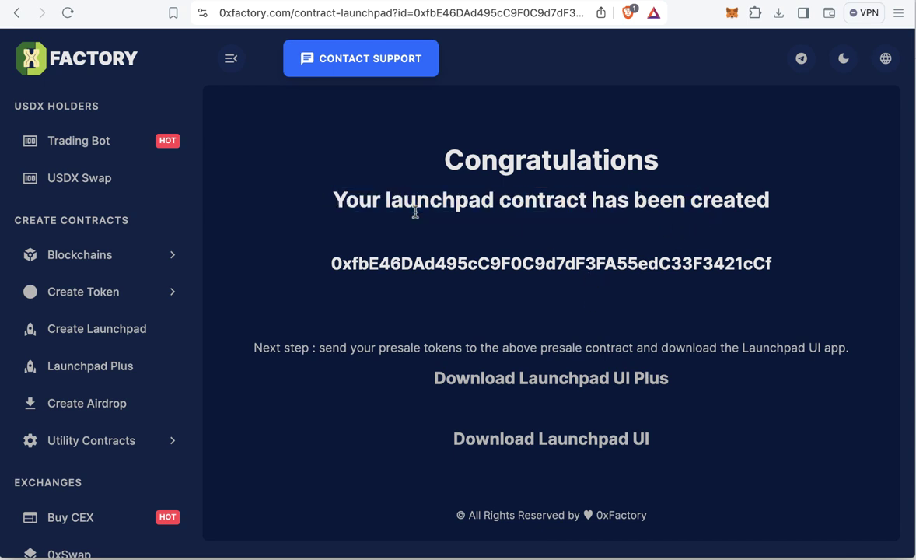
pyautogui.doubleClick(500, 263)
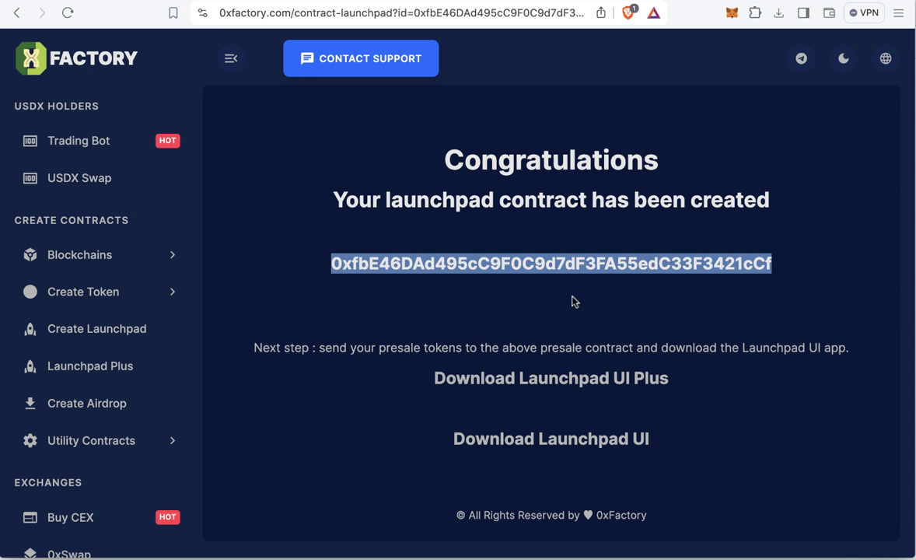
pyautogui.rightClick(560, 263)
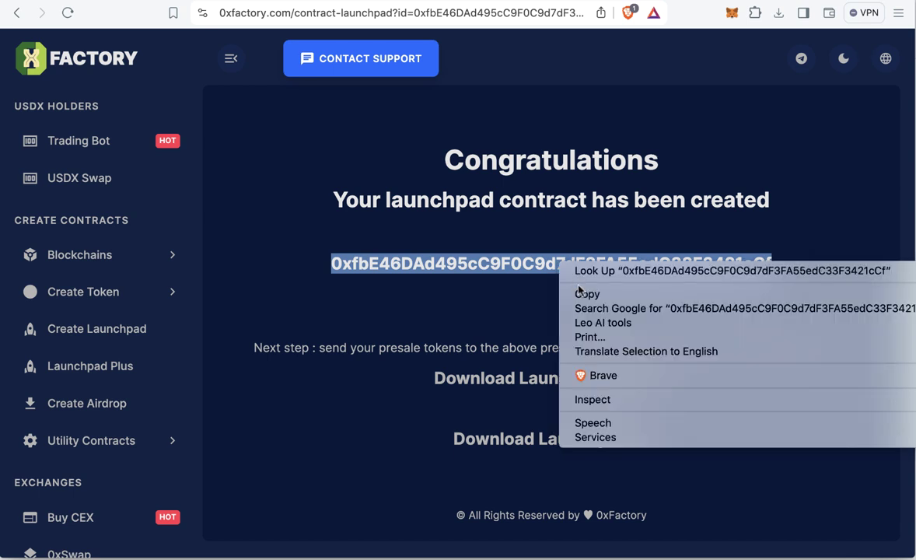
pyautogui.click(585, 295)
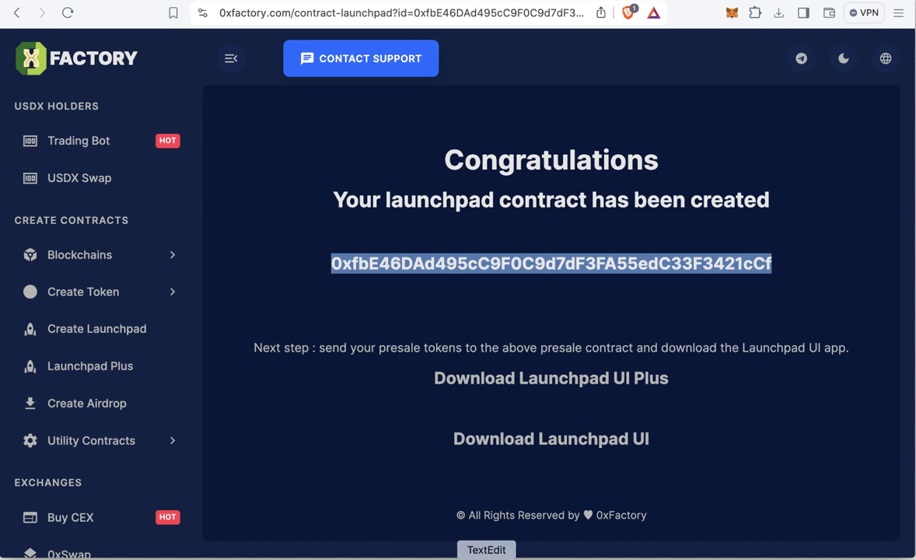
pyautogui.click(485, 555)
pyautogui.scroll(3, 461, 290)
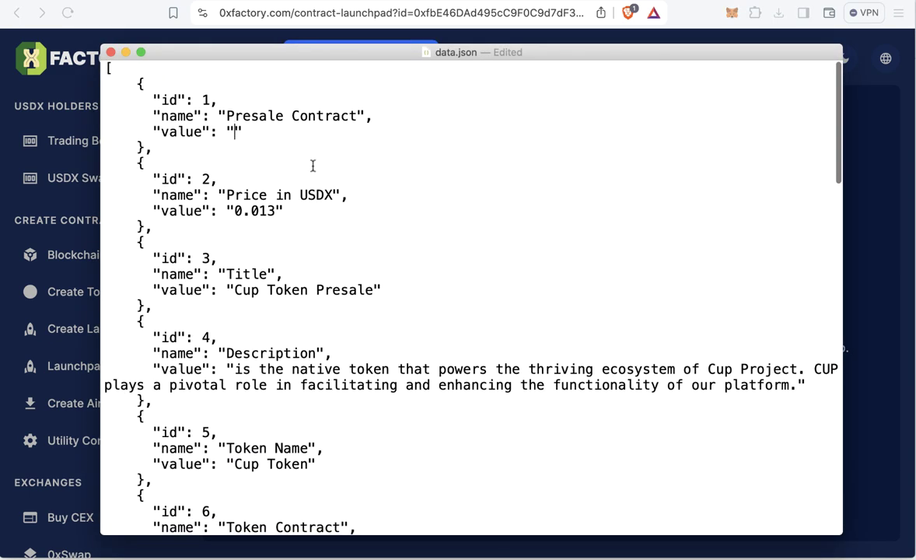
pyautogui.press('super+v')
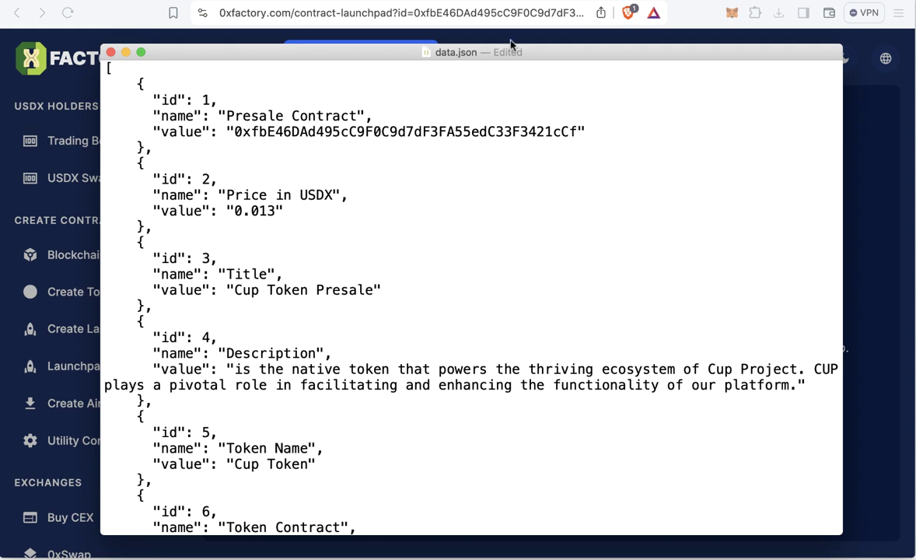
# Save data.json with the presale contract address and put its window away
pyautogui.moveTo(399, 53); pyautogui.dragTo(436, 49)
pyautogui.click(461, 150)
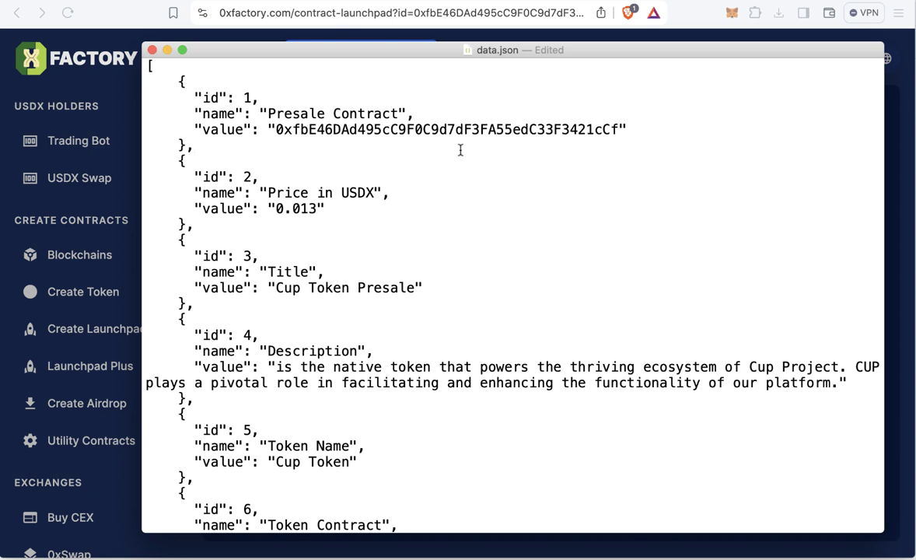
pyautogui.press('super+s')
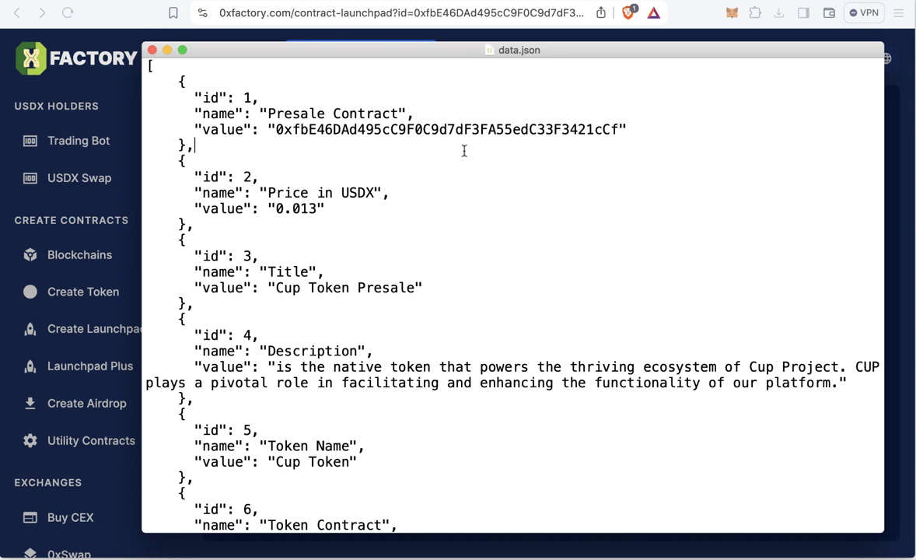
pyautogui.scroll(-10, 483, 156)
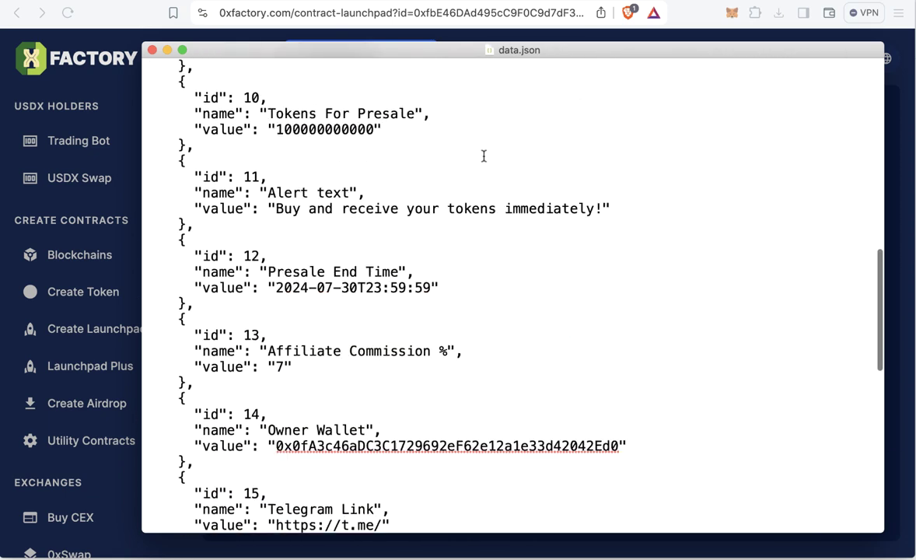
pyautogui.scroll(10, 484, 157)
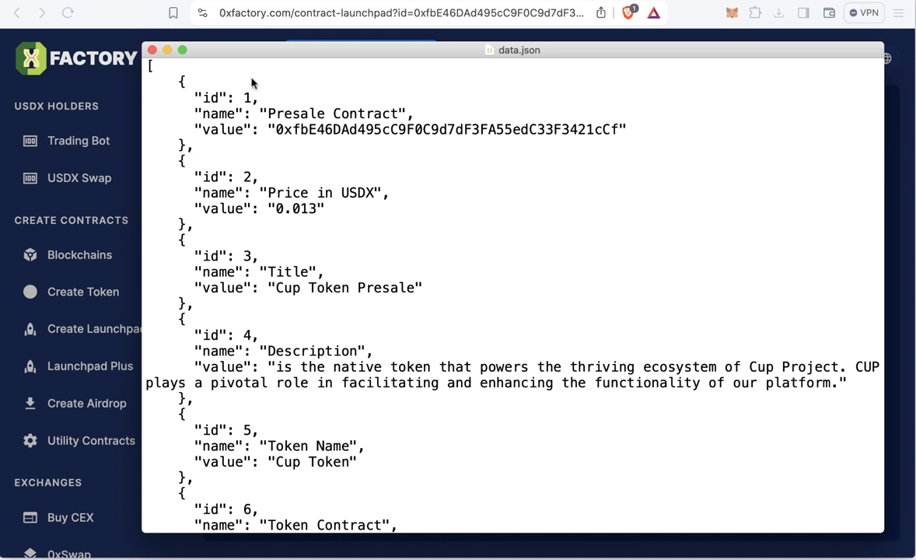
pyautogui.click(136, 43)
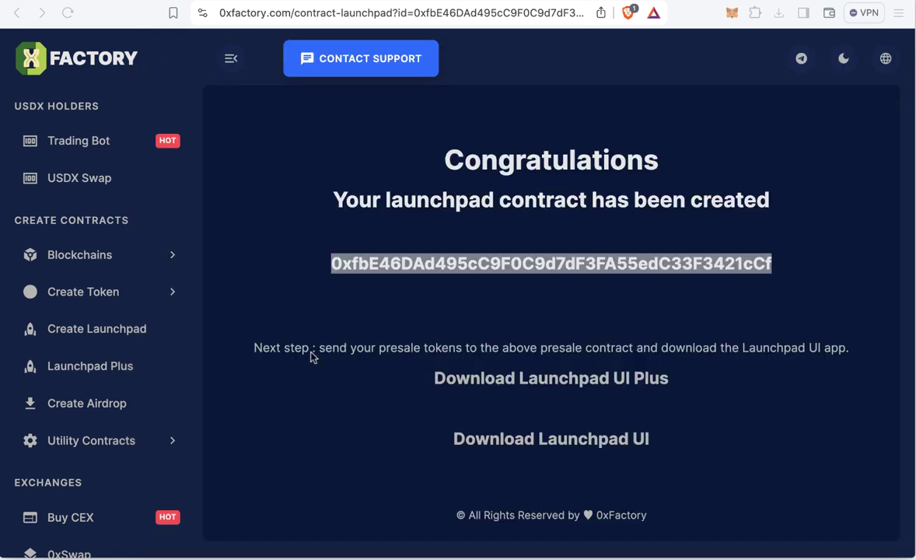
# Switch to Finder, bring up the Launchpad-CUP-Plus folder and select all of its files and folders
pyautogui.click(18, 555)
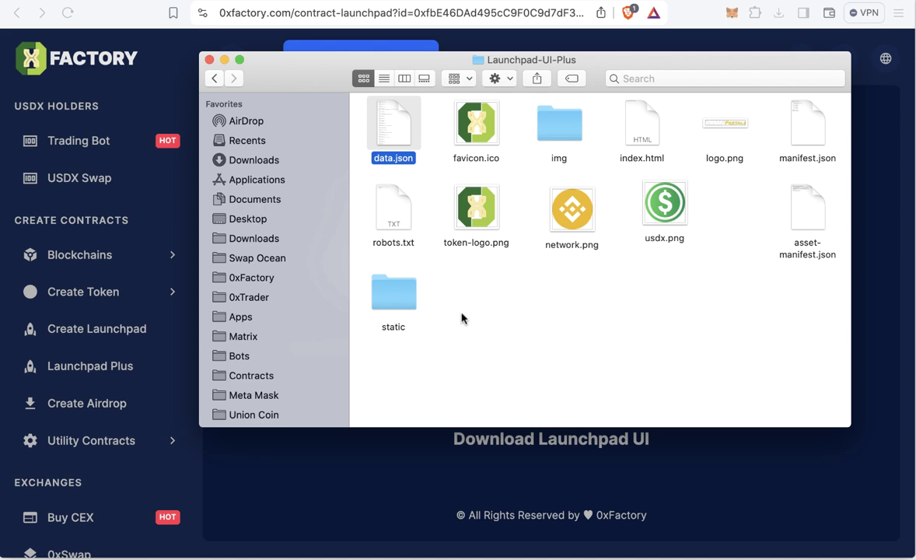
pyautogui.click(225, 61)
pyautogui.click(894, 555)
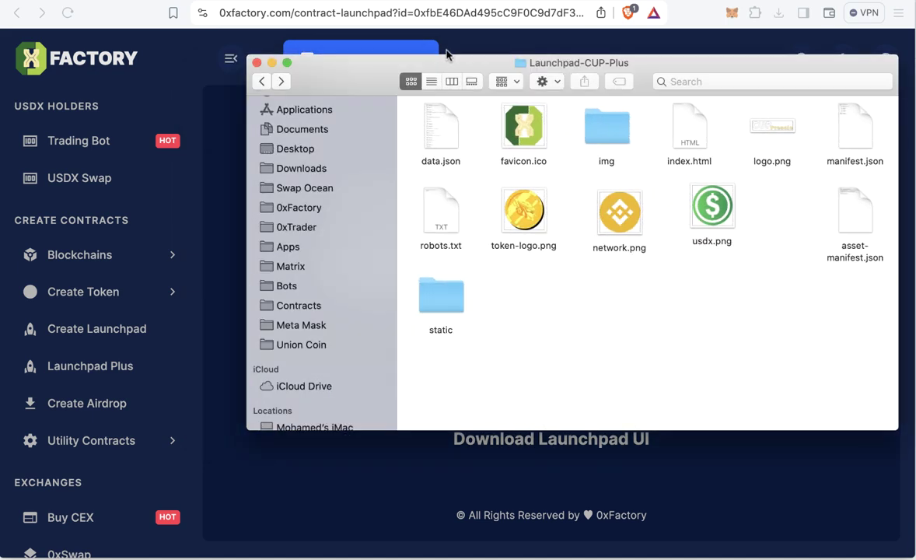
pyautogui.moveTo(379, 65); pyautogui.dragTo(257, 83)
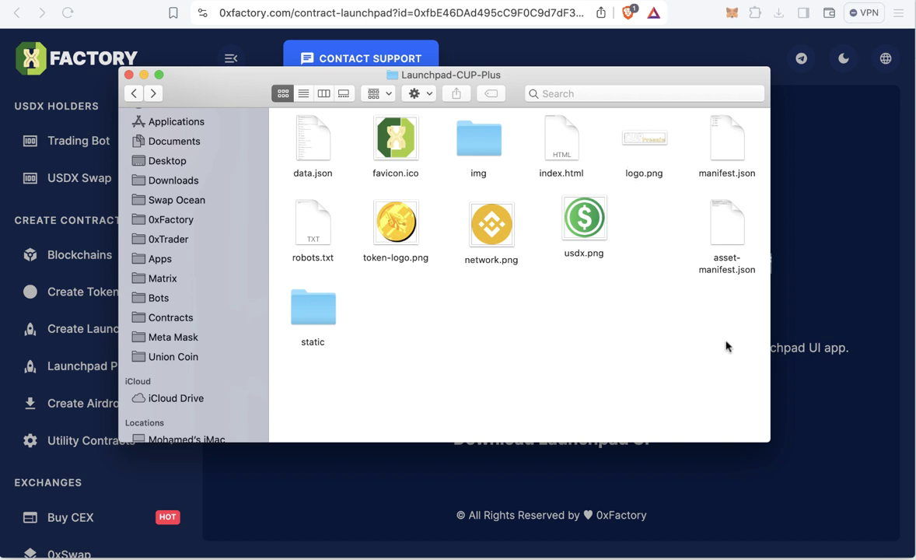
pyautogui.moveTo(748, 344); pyautogui.dragTo(280, 150)
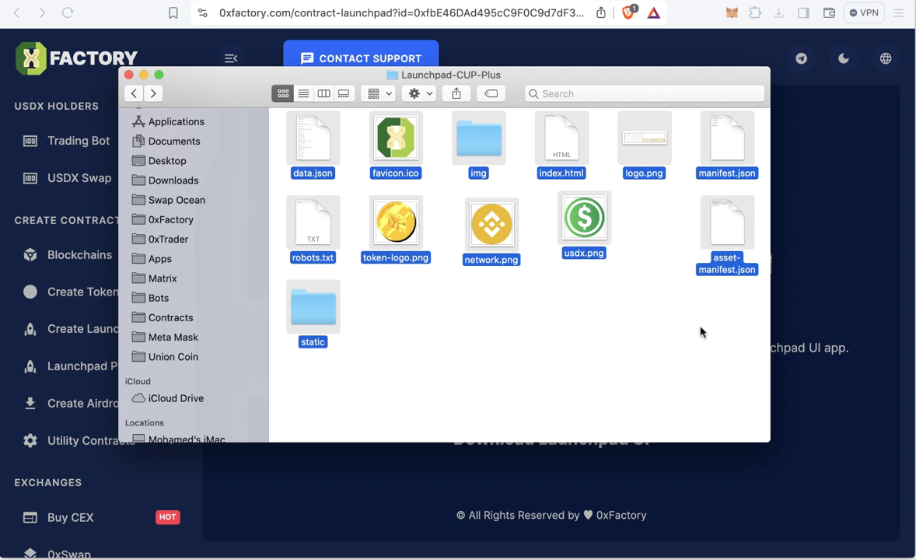
pyautogui.moveTo(724, 340); pyautogui.dragTo(291, 148)
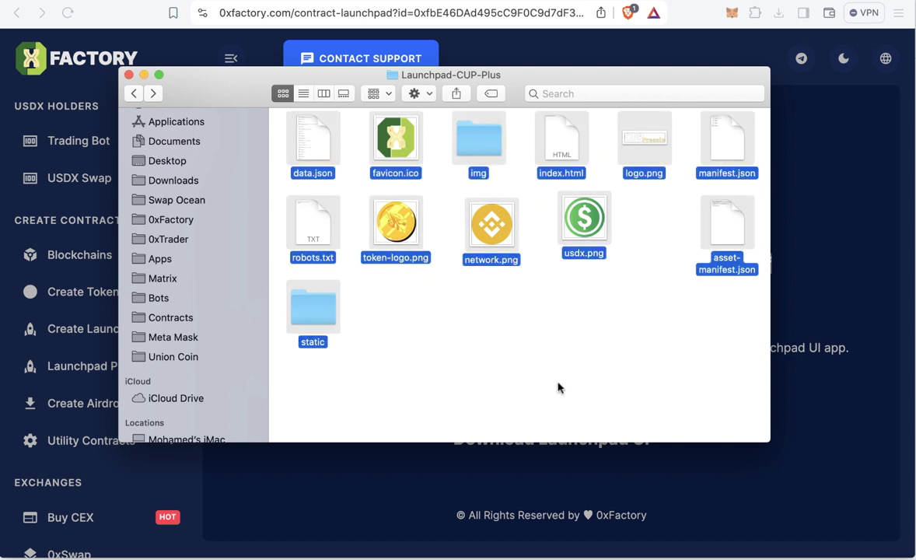